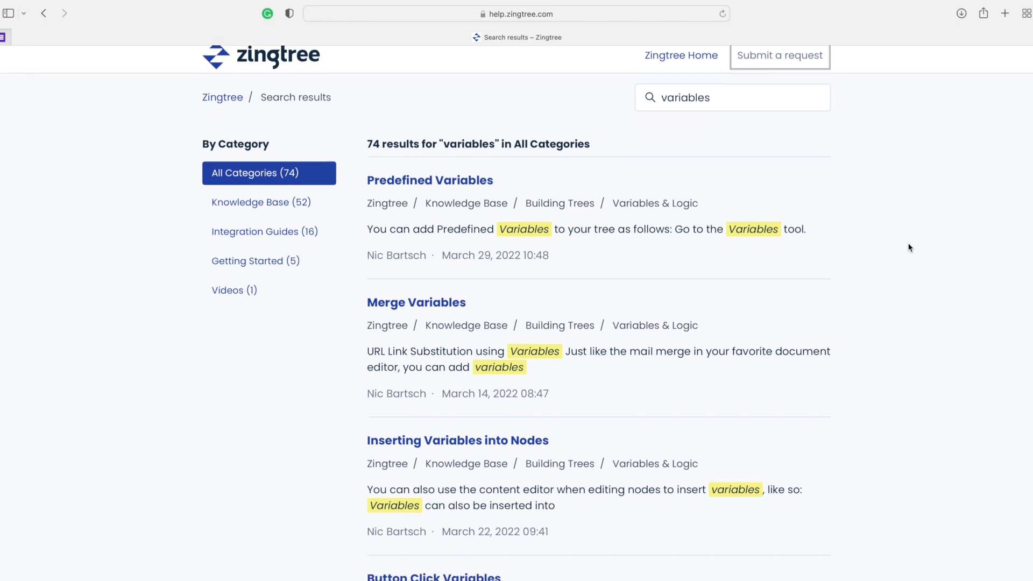
scroll(909, 247, down, 3)
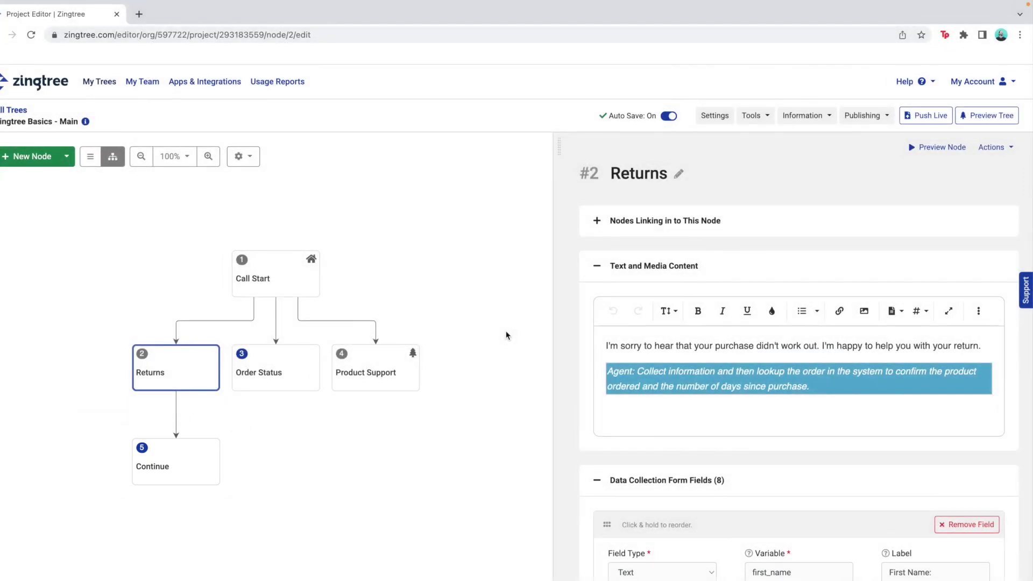
Convert the Continue node under Returns into a logic node
click(199, 460)
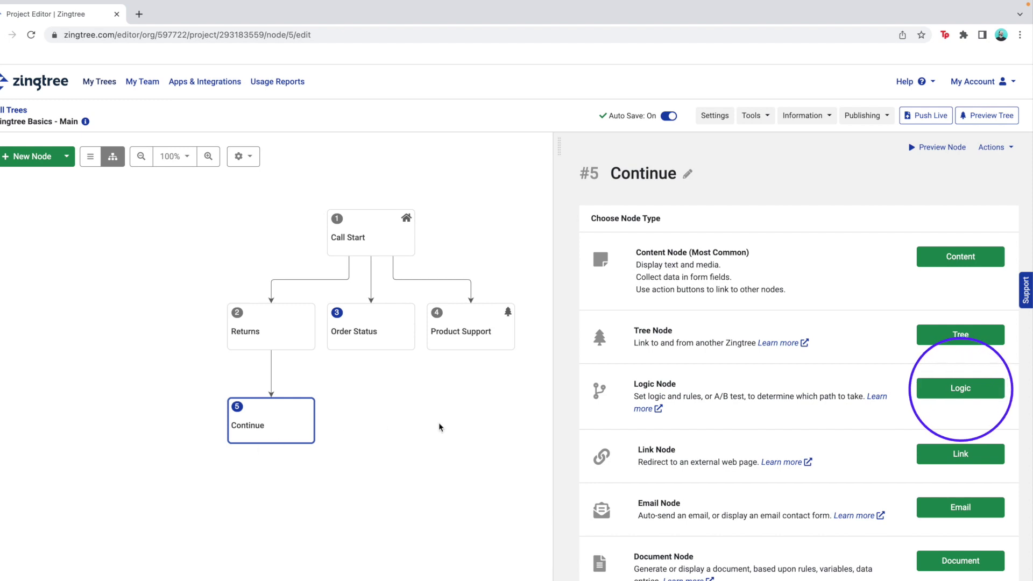
click(954, 395)
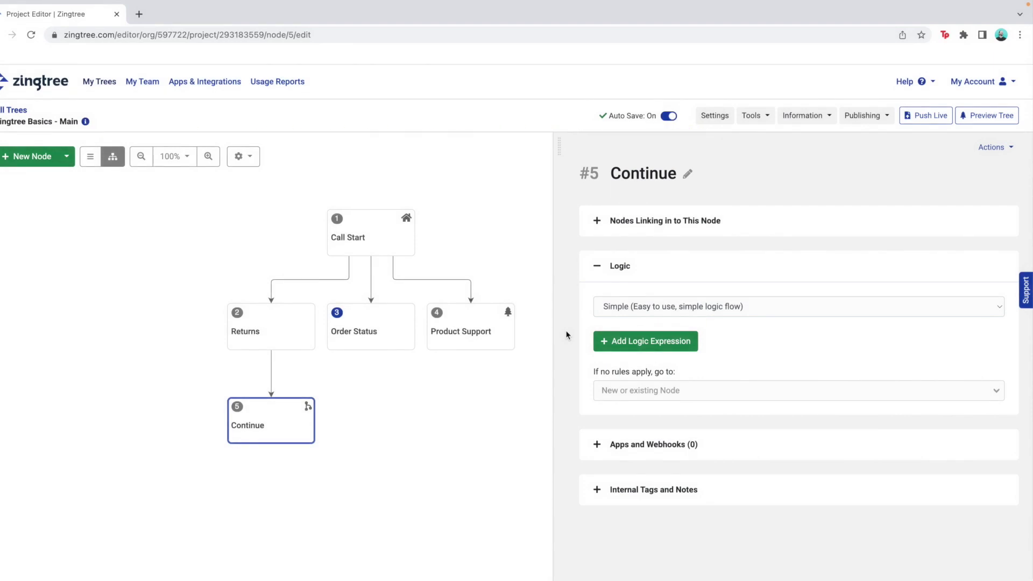
Rename logic node 5 from Continue to 'Return Eligibility Check'
click(687, 173)
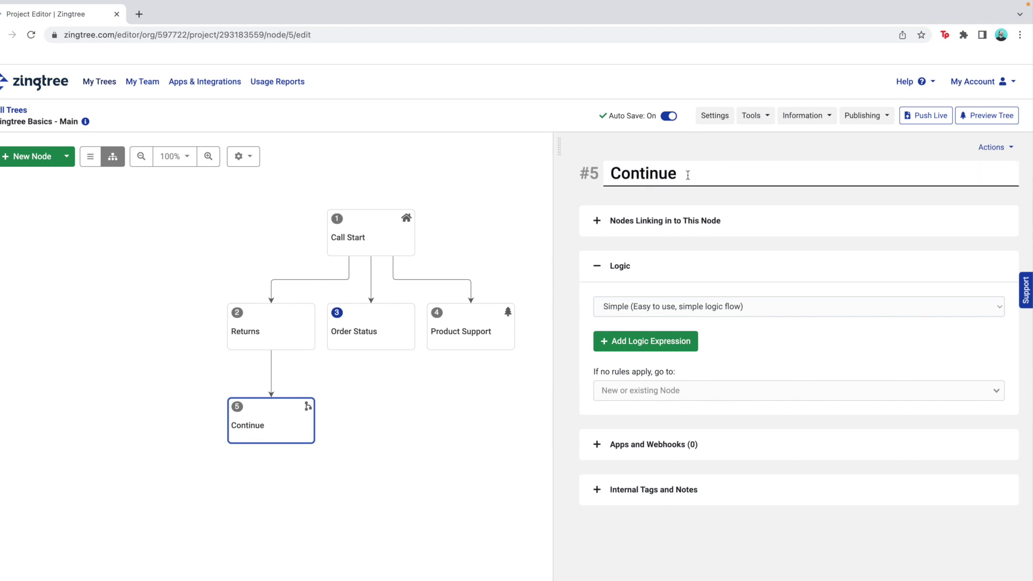
drag(687, 174, 603, 174)
text(Return Eligibili)
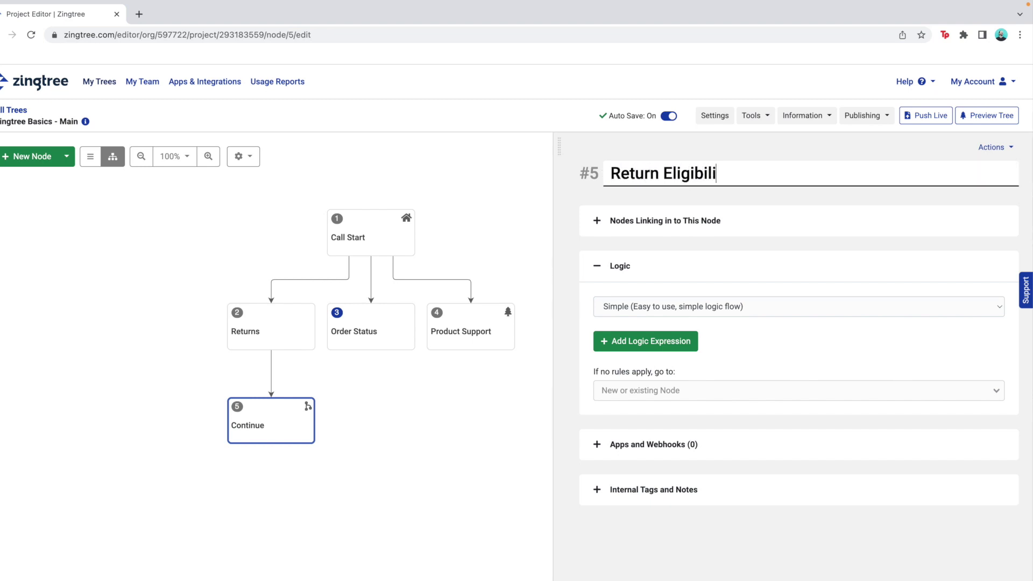
text(ty Check)
key(Return)
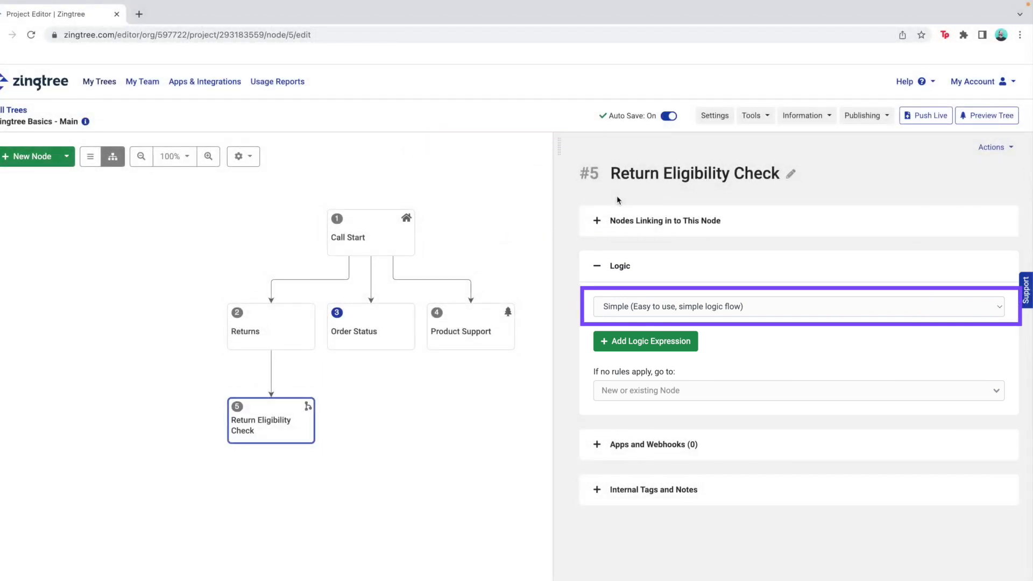
click(1001, 308)
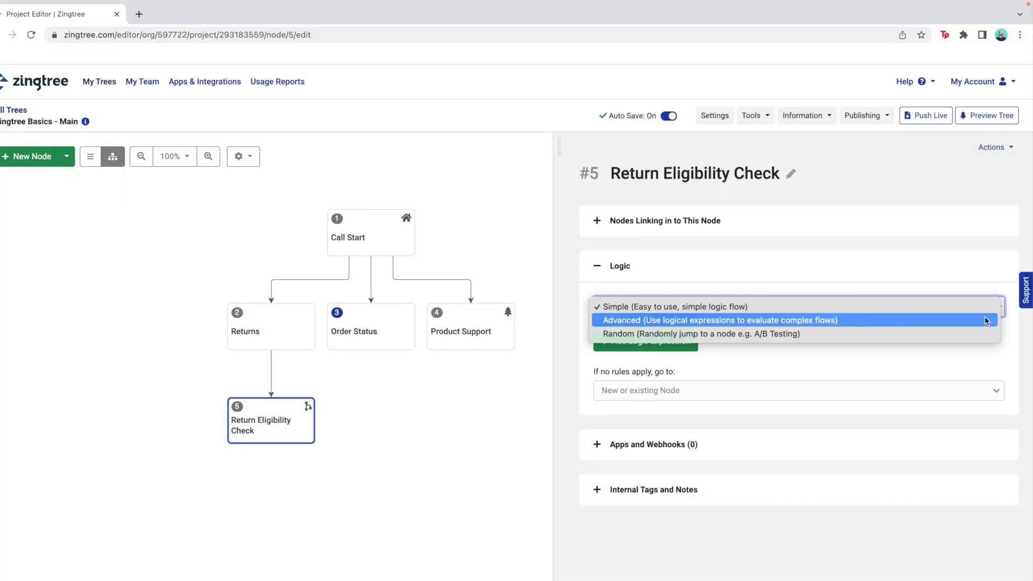
Switch Return Eligibility Check to Advanced logic and add an empty expression row
click(986, 320)
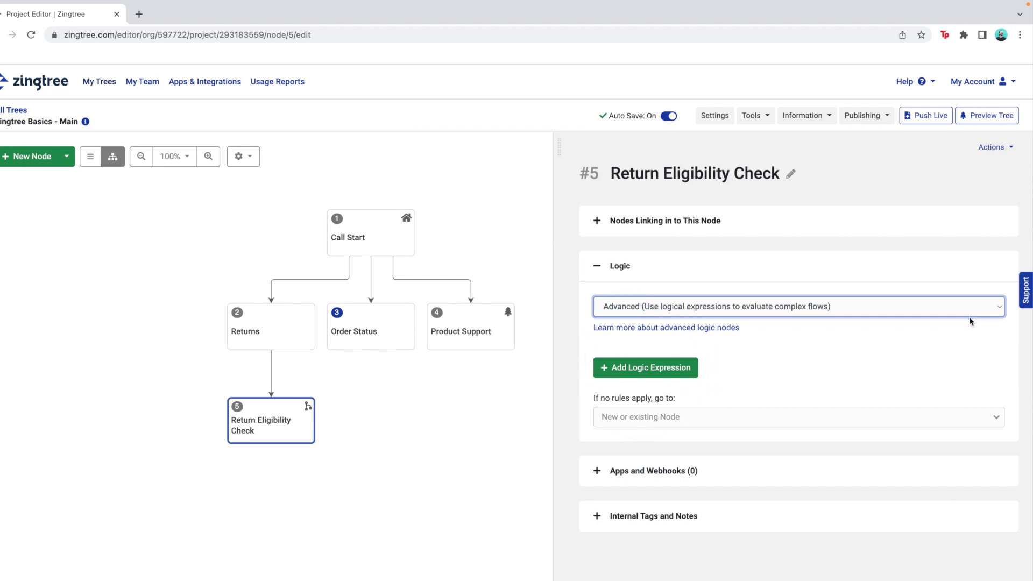
click(669, 370)
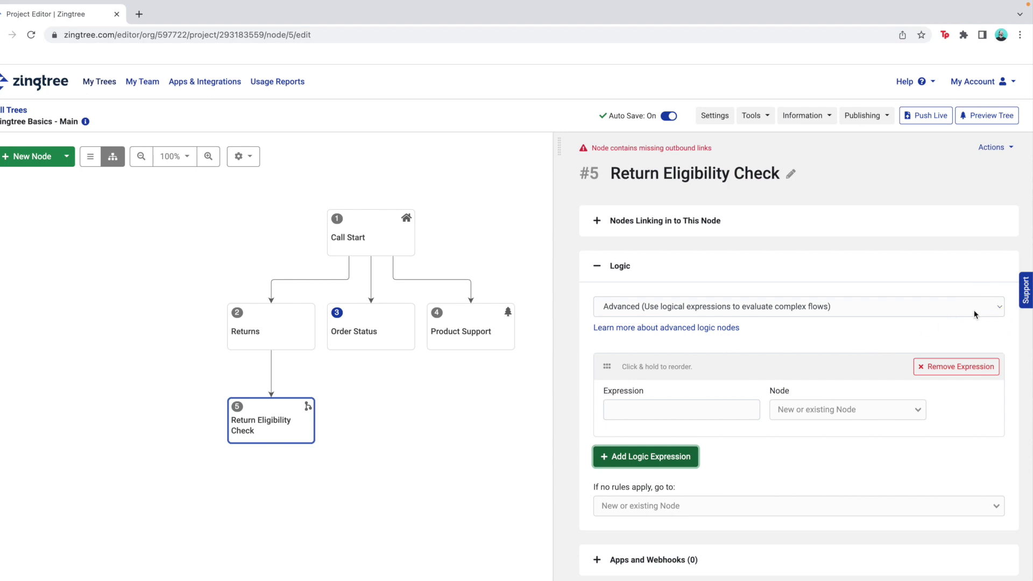
Change the node's logic type from Advanced back to Simple, accepting the data-loss warning
click(1000, 310)
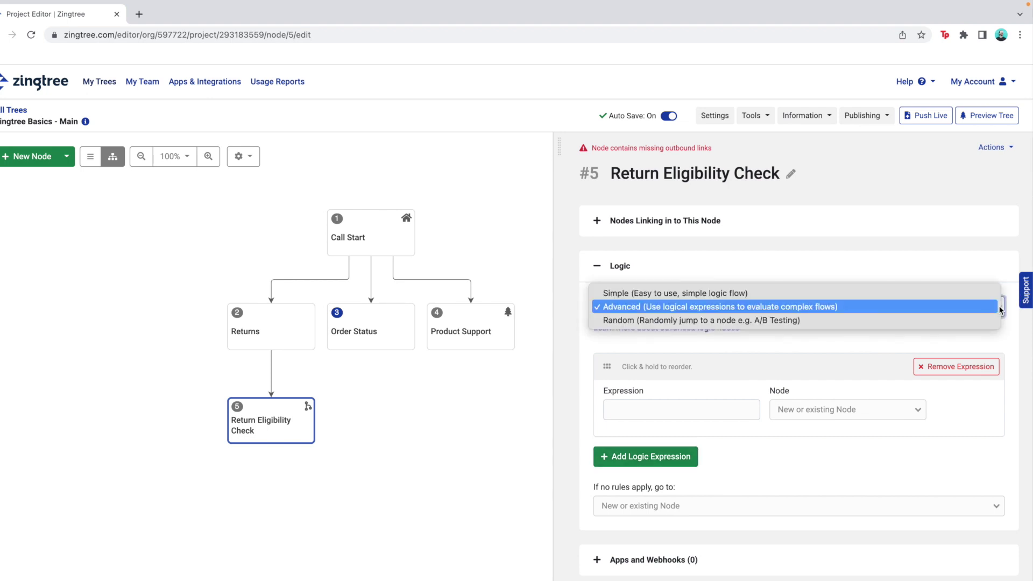
click(966, 294)
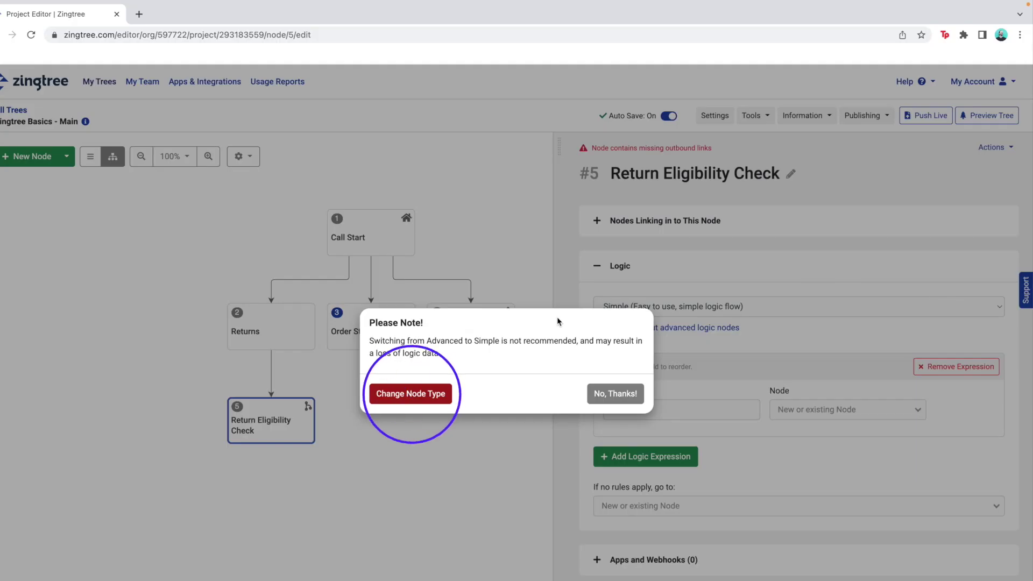
click(435, 393)
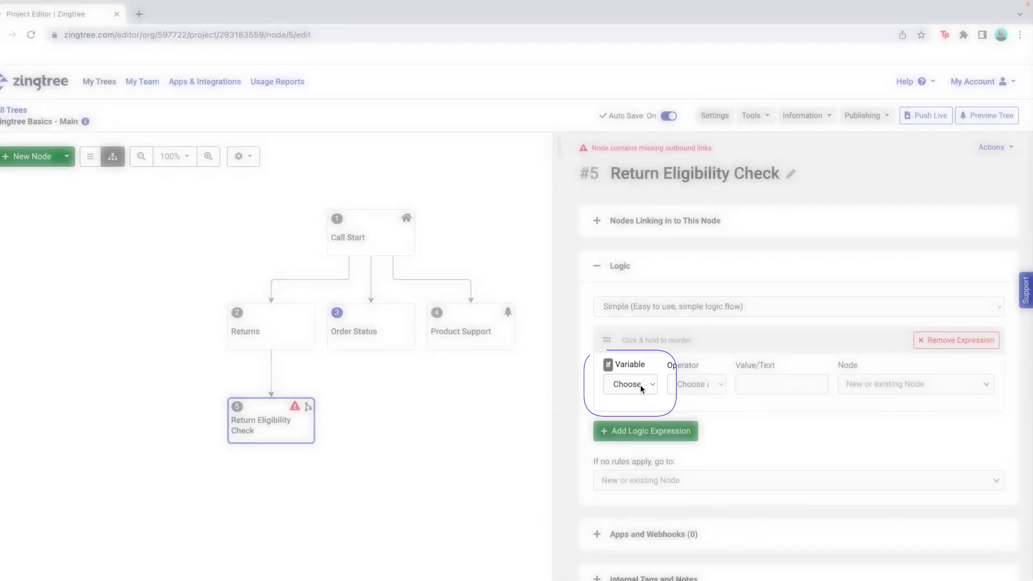
Open the Variable list on the empty Simple logic rule
click(640, 385)
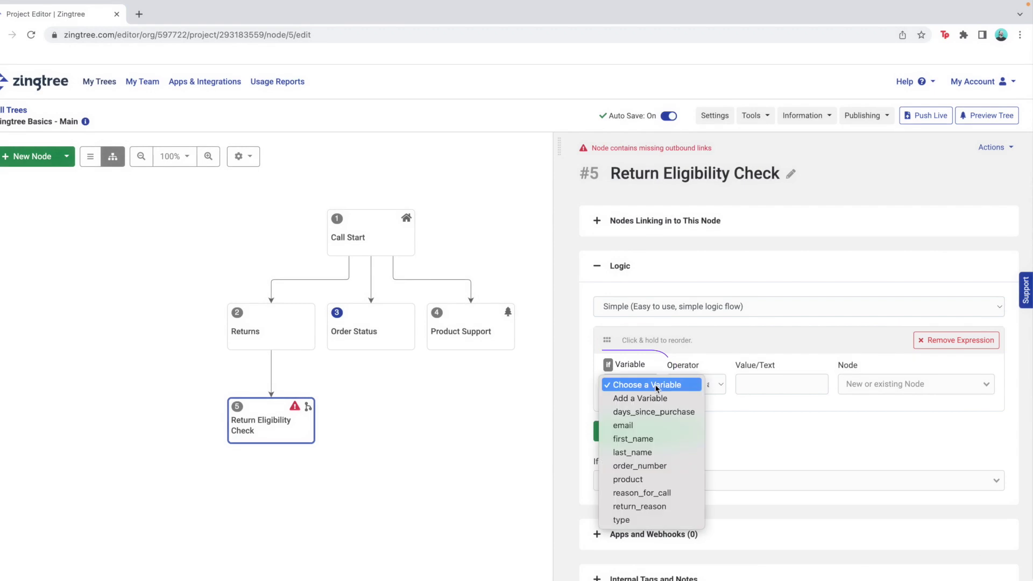
Add the rule days_since_purchase > 30 routing to a new node 6, days_since_purchase
click(662, 412)
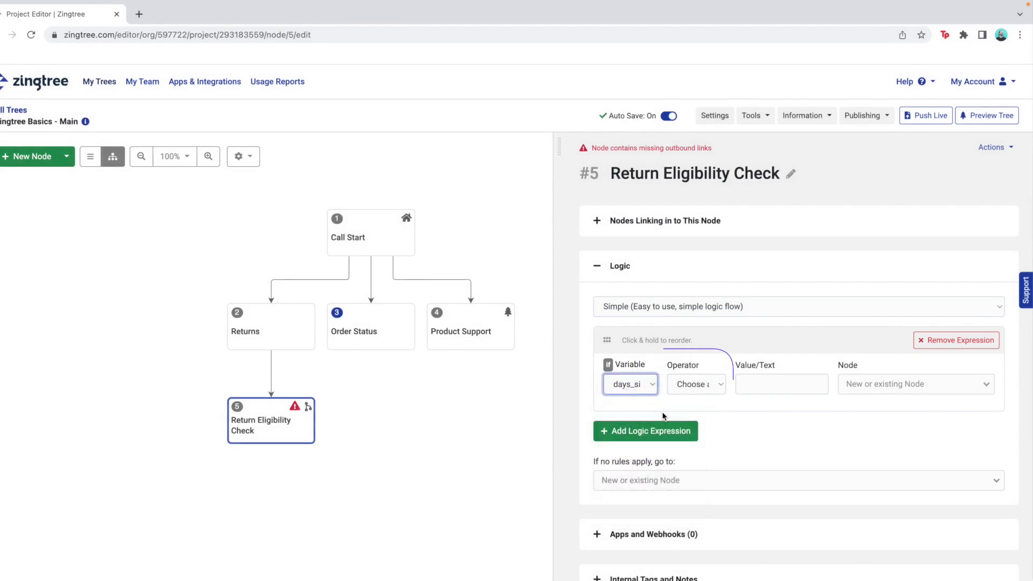
click(718, 386)
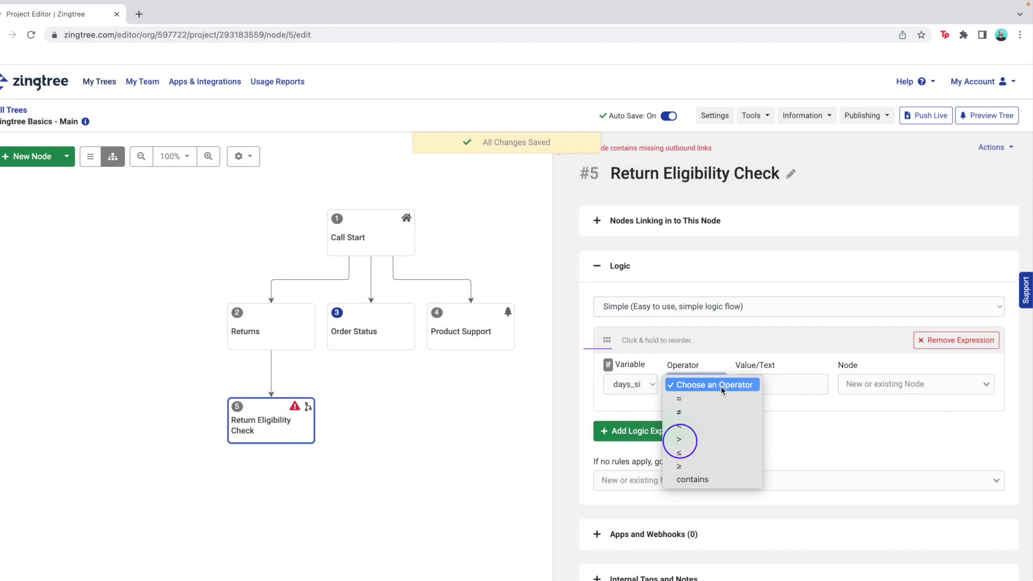
click(714, 435)
click(756, 385)
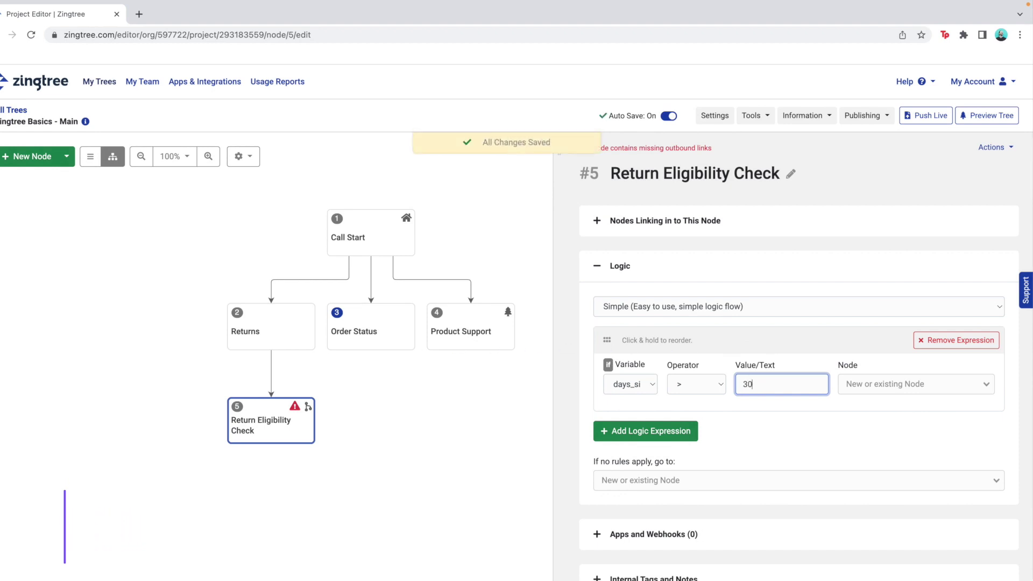
click(984, 384)
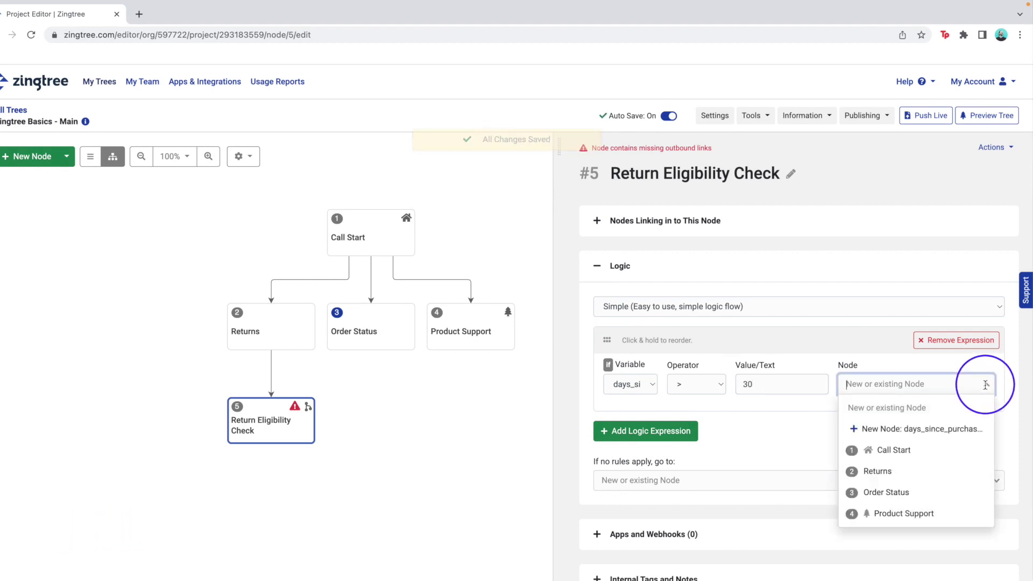
click(970, 429)
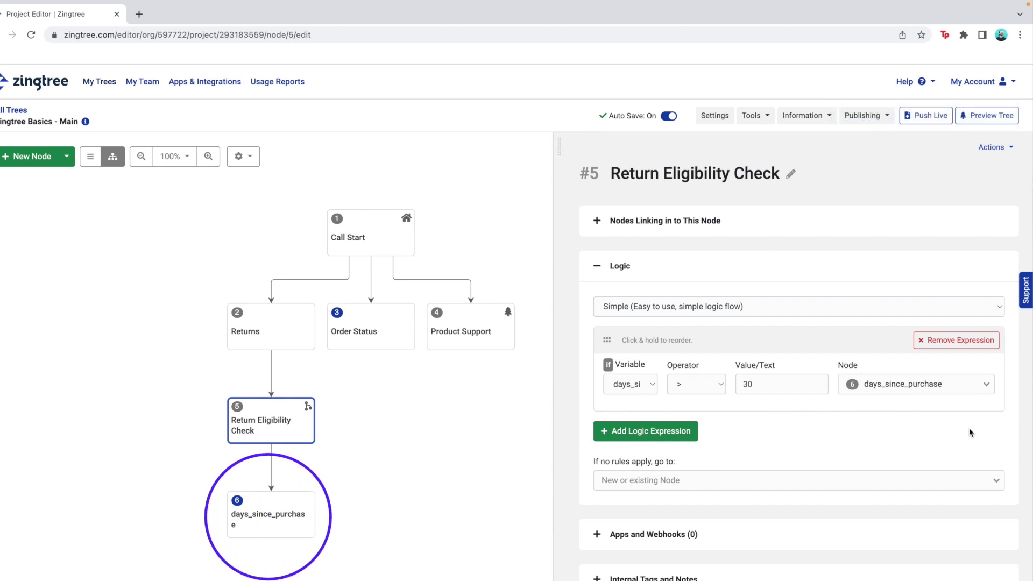
Make node 6 a content node titled 'Return Denied'
click(258, 505)
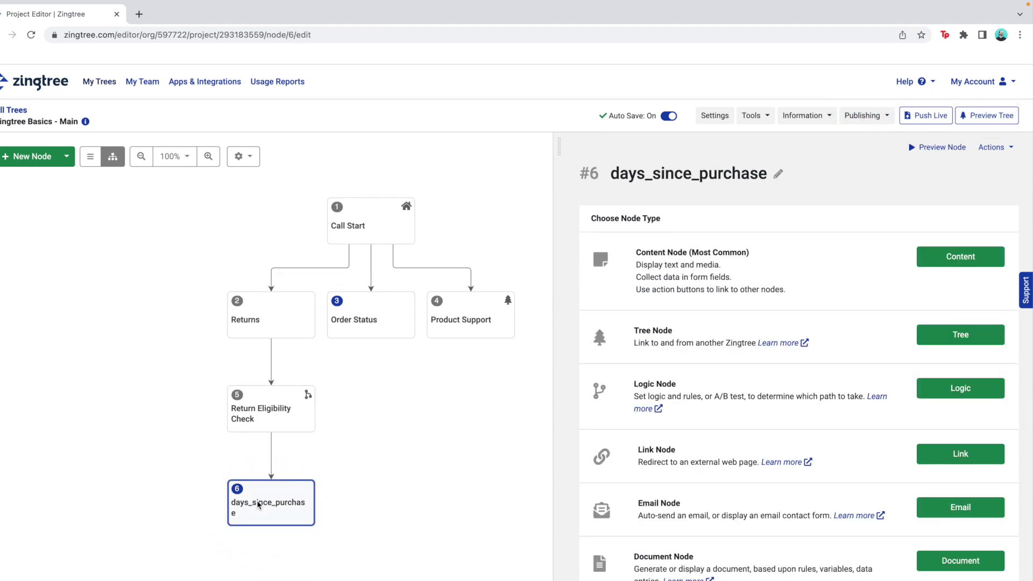
click(943, 263)
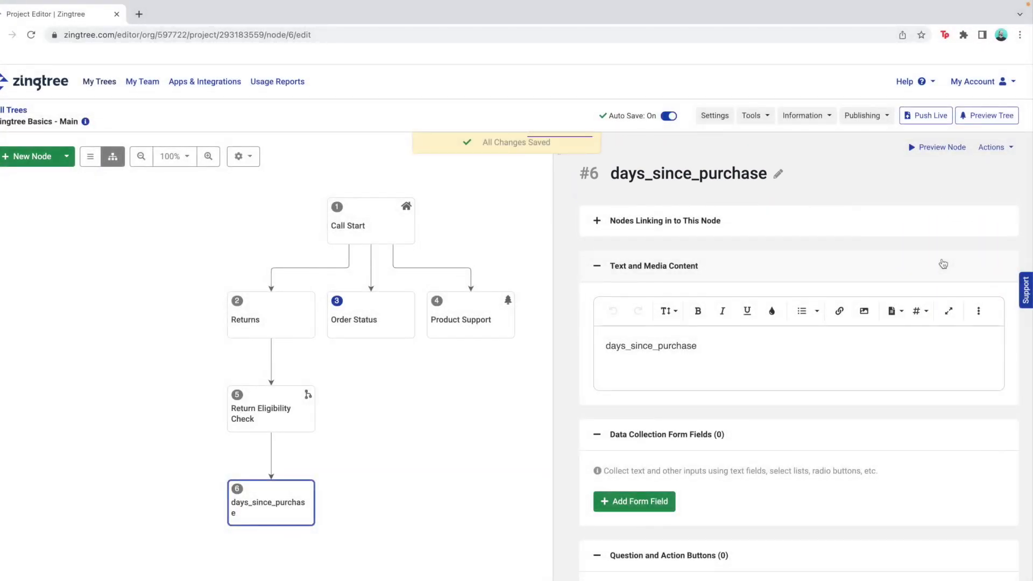
click(777, 173)
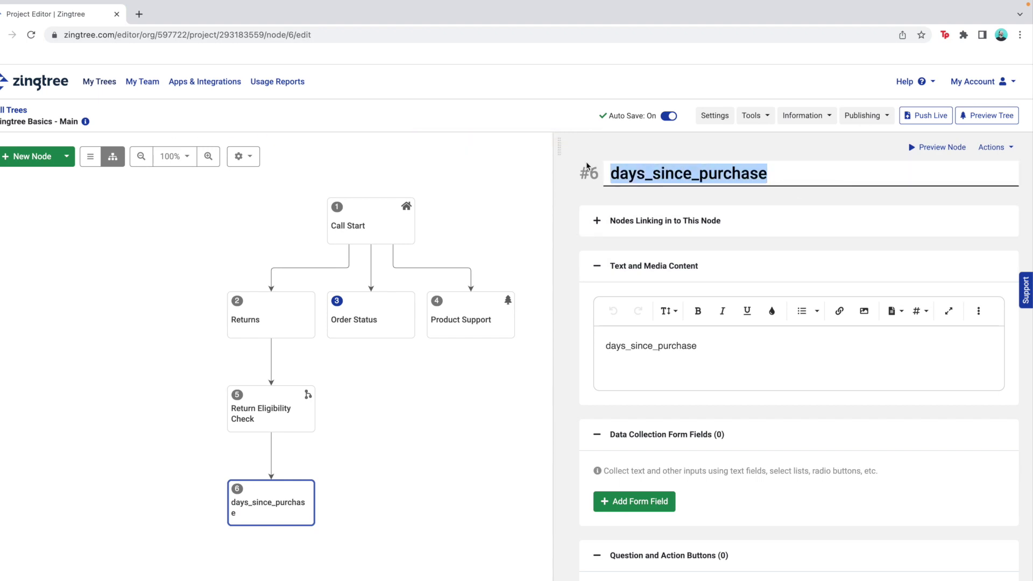
text(Return Denied)
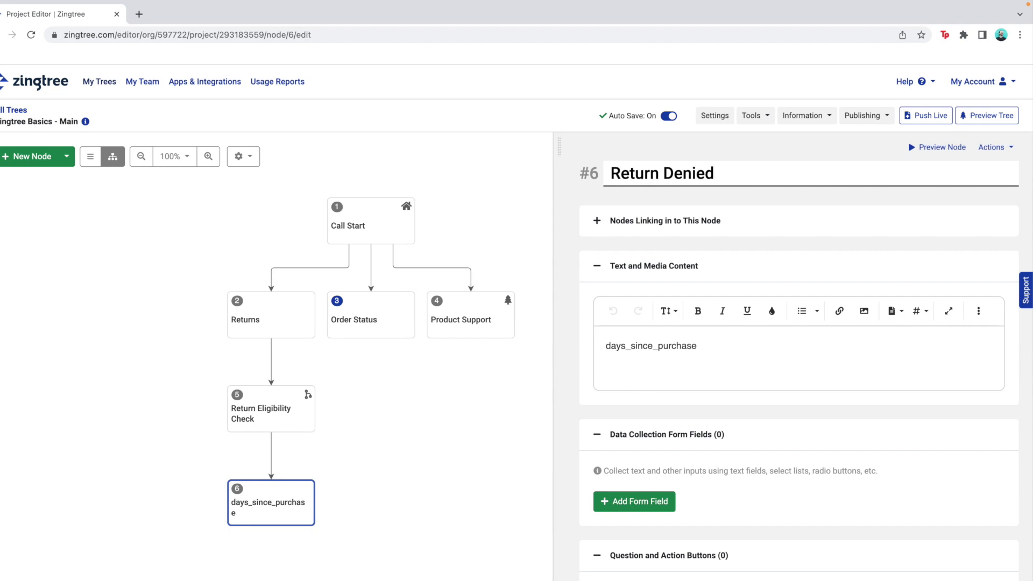
click(576, 187)
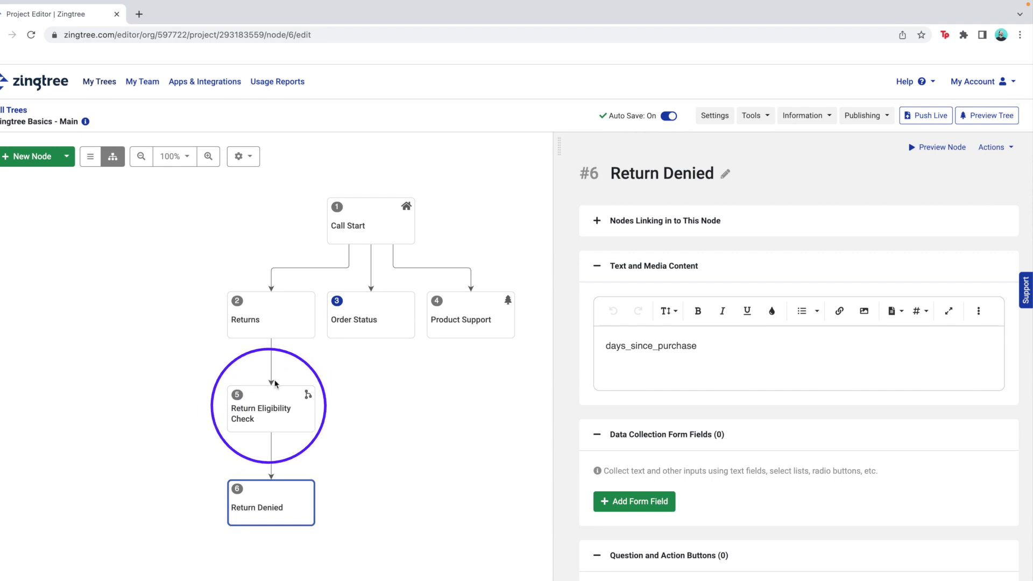
click(267, 400)
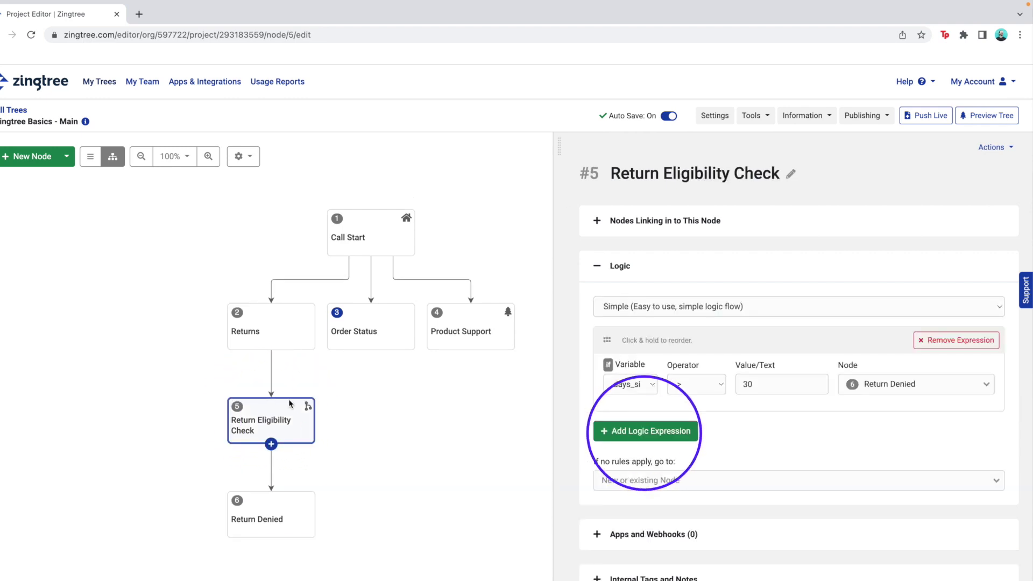
Add an else-if rule to Return Eligibility Check testing type =
click(629, 433)
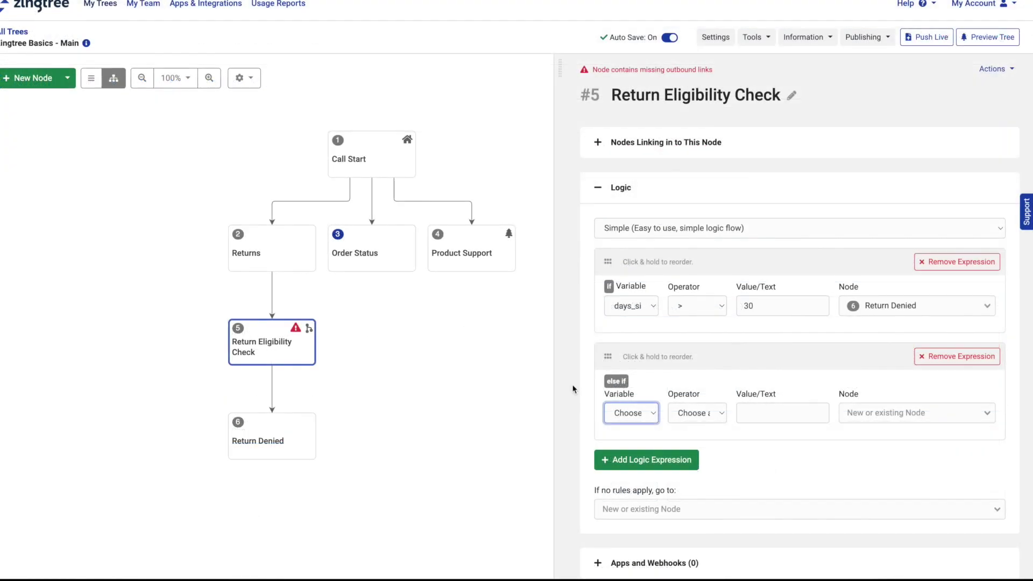
scroll(572, 389, down, 2)
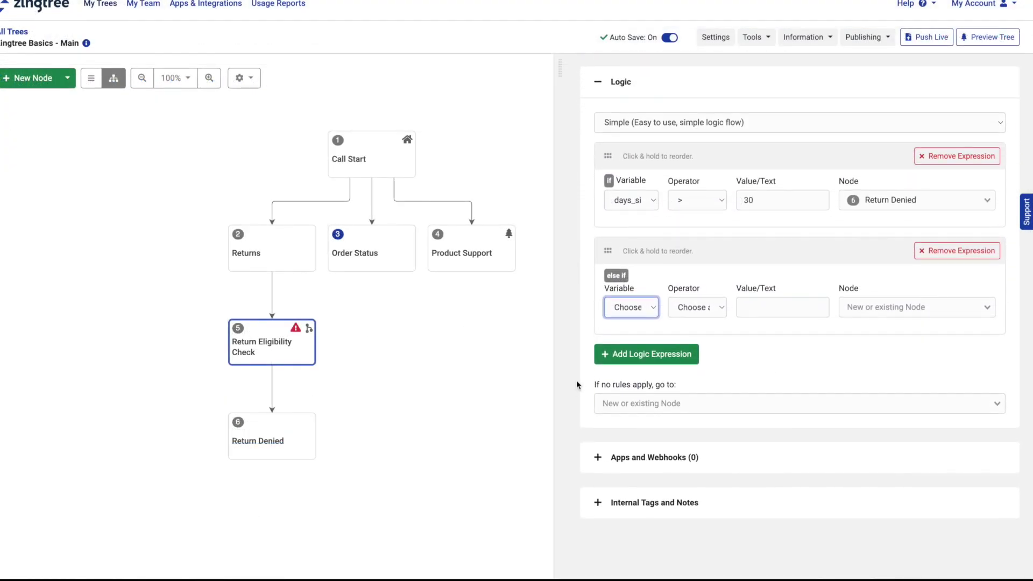
click(654, 308)
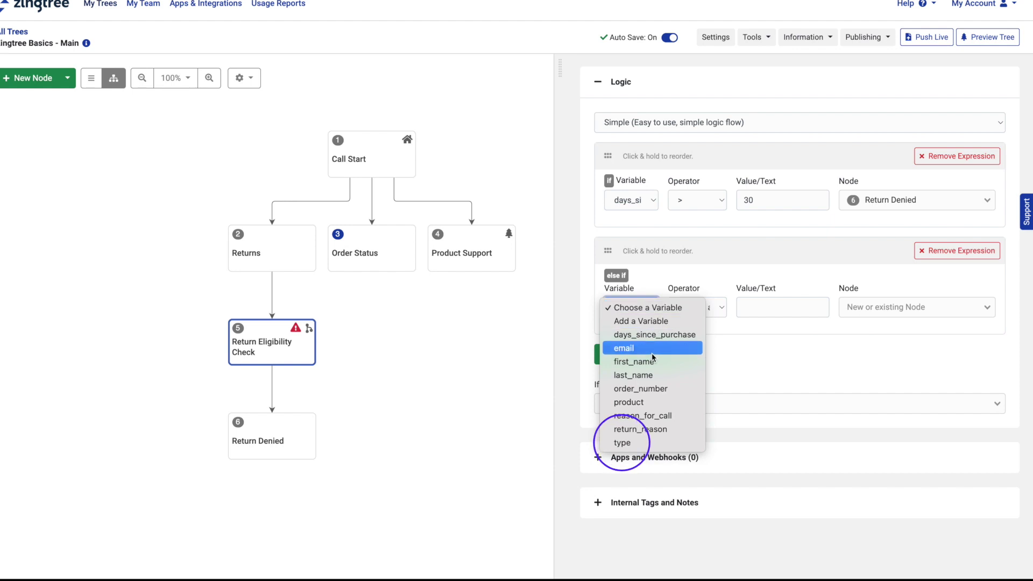
click(650, 442)
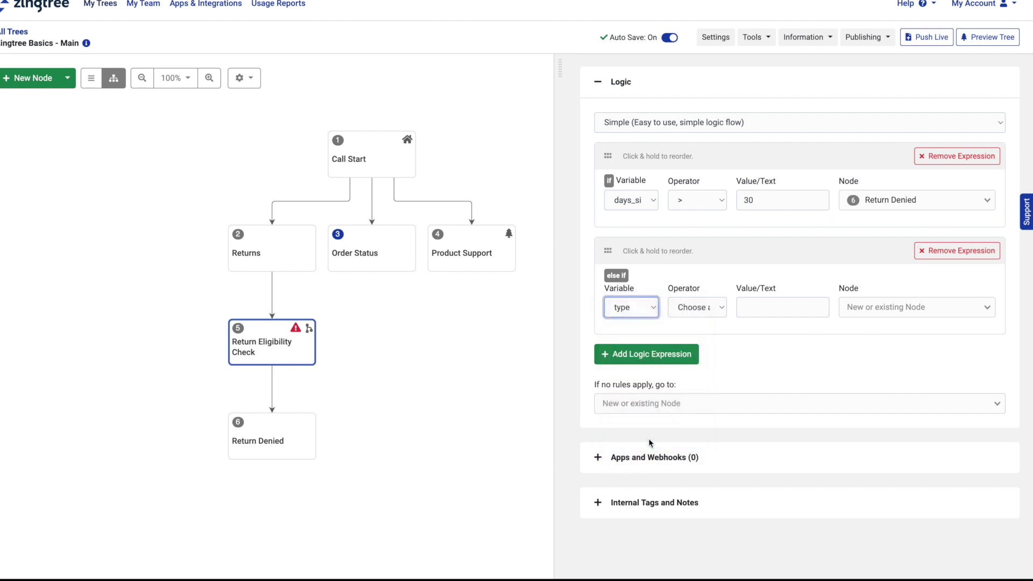
click(724, 308)
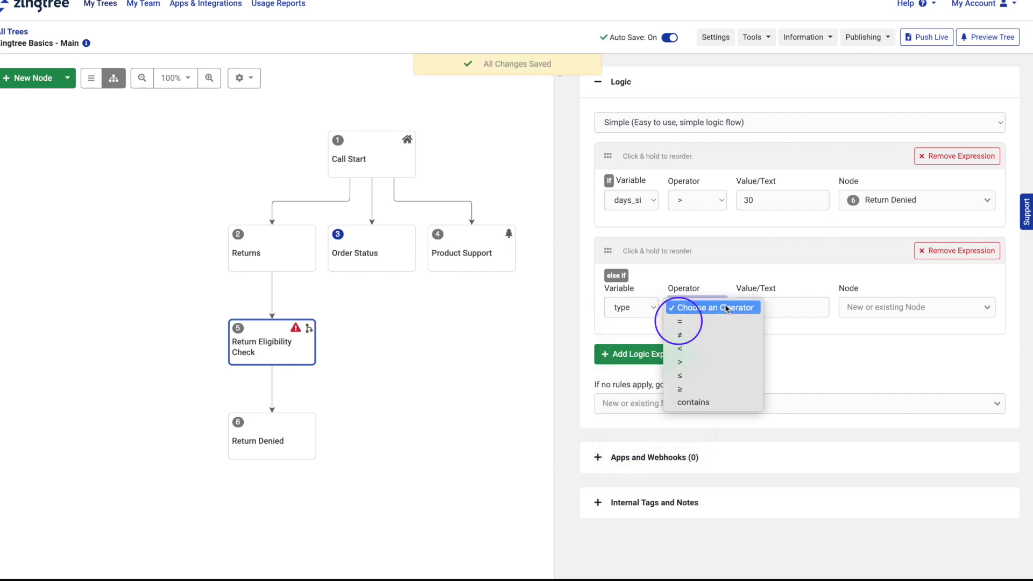
click(724, 323)
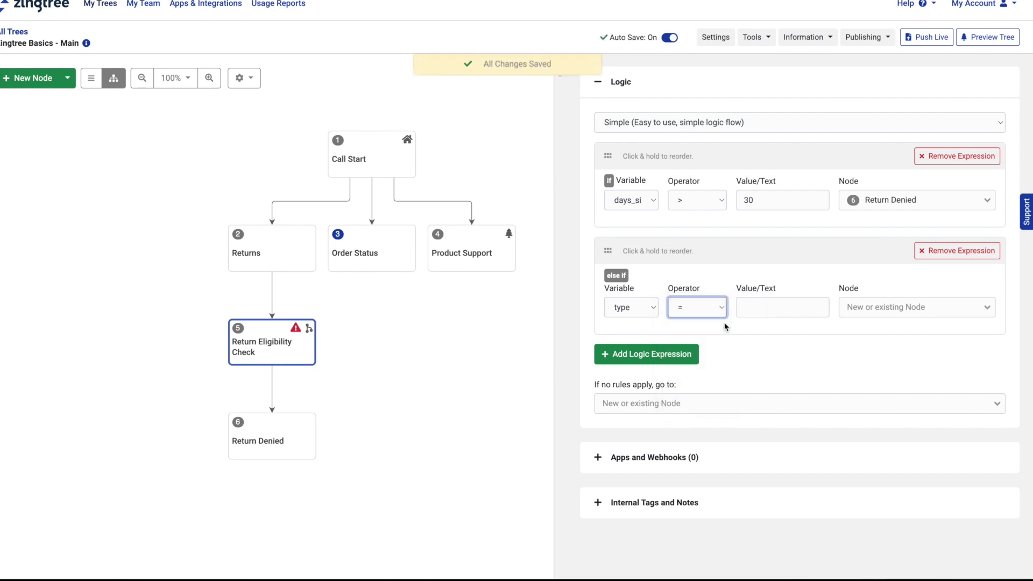
mouse_move(293, 240)
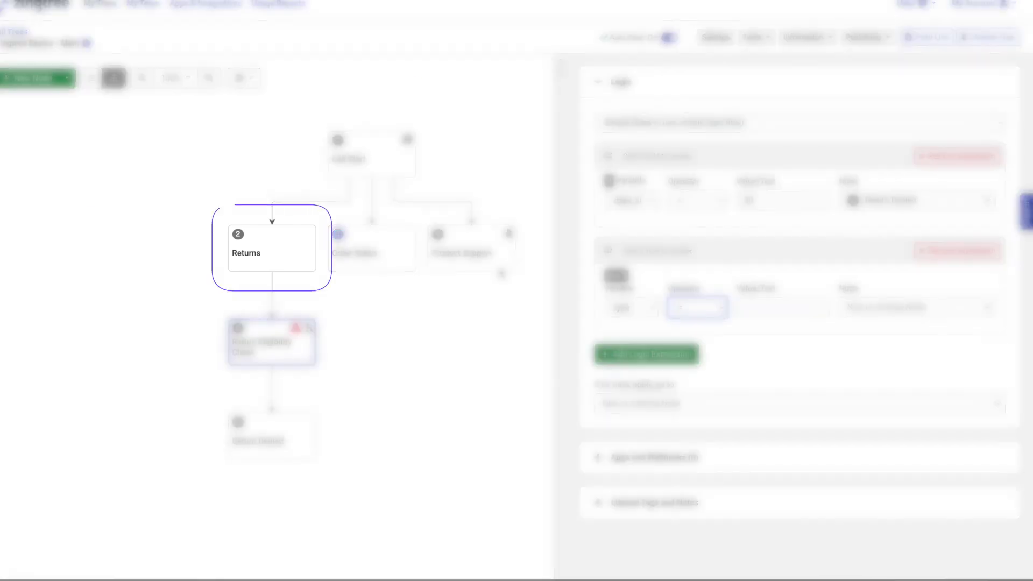
click(294, 239)
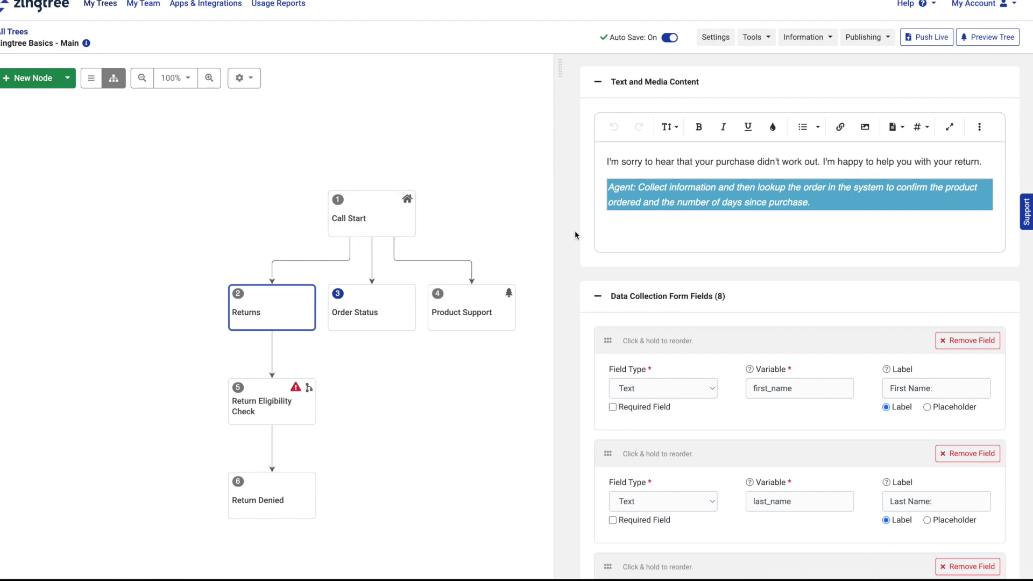
Scroll the Returns node down to its type list box with Return and Exchange and Return and Refund
scroll(573, 236, down, 3)
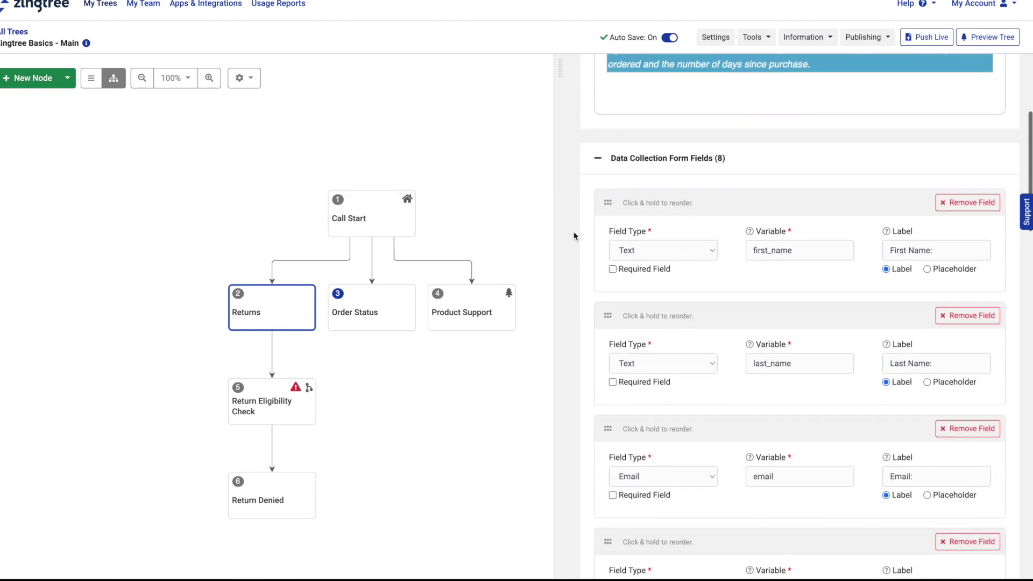
scroll(573, 236, down, 2)
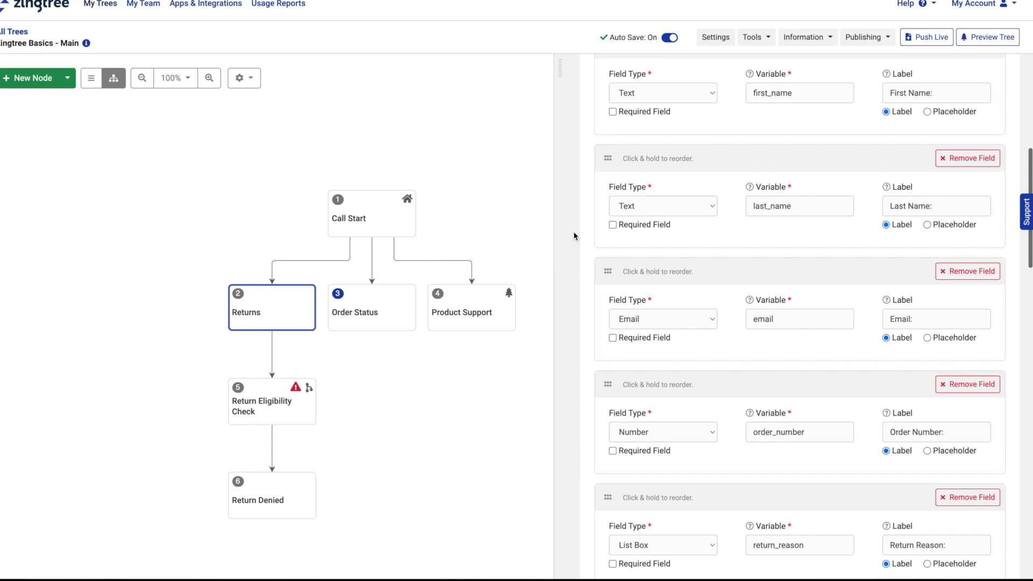
scroll(573, 235, down, 3)
scroll(574, 236, down, 3)
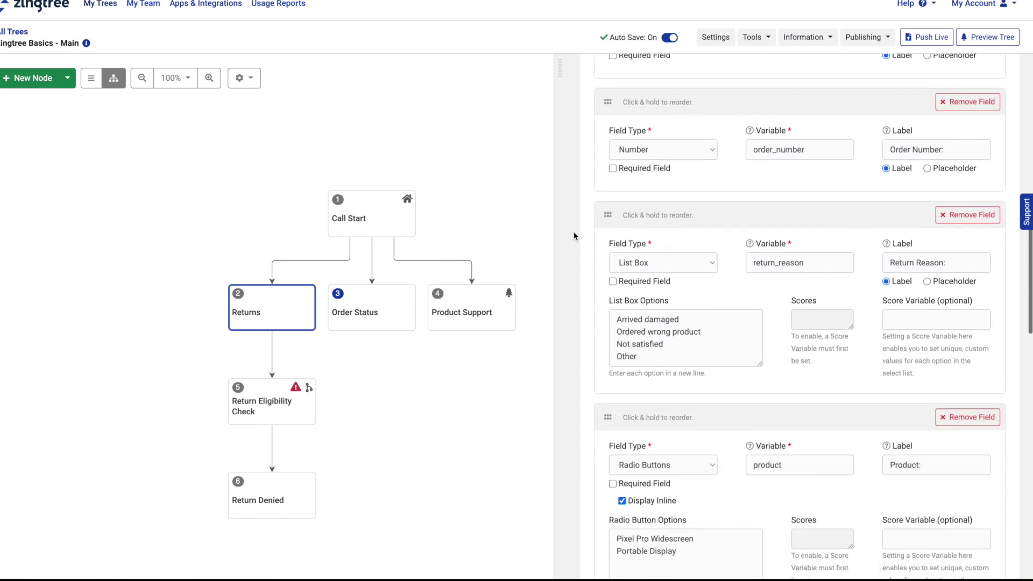
scroll(574, 235, down, 5)
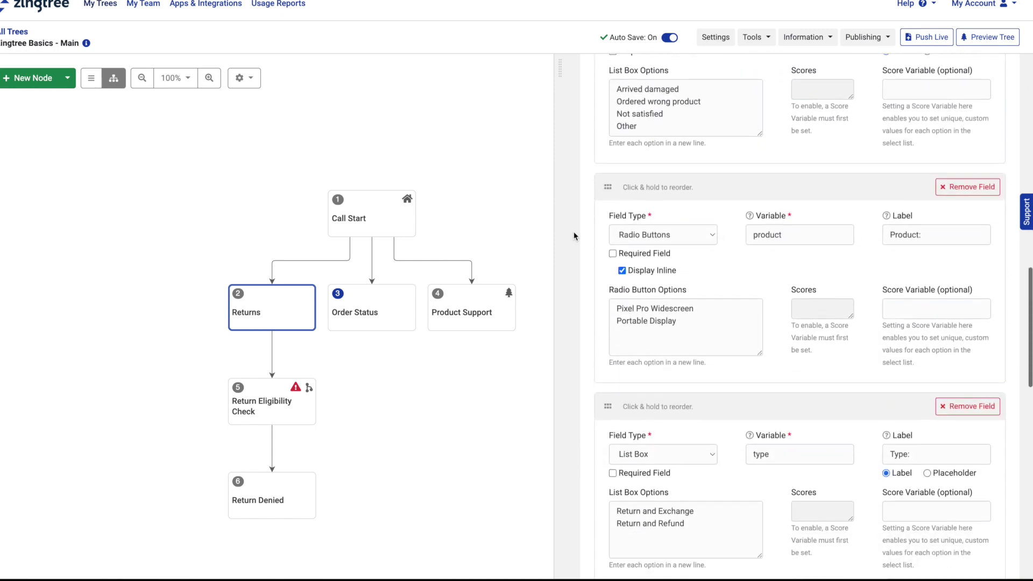
scroll(573, 236, down, 2)
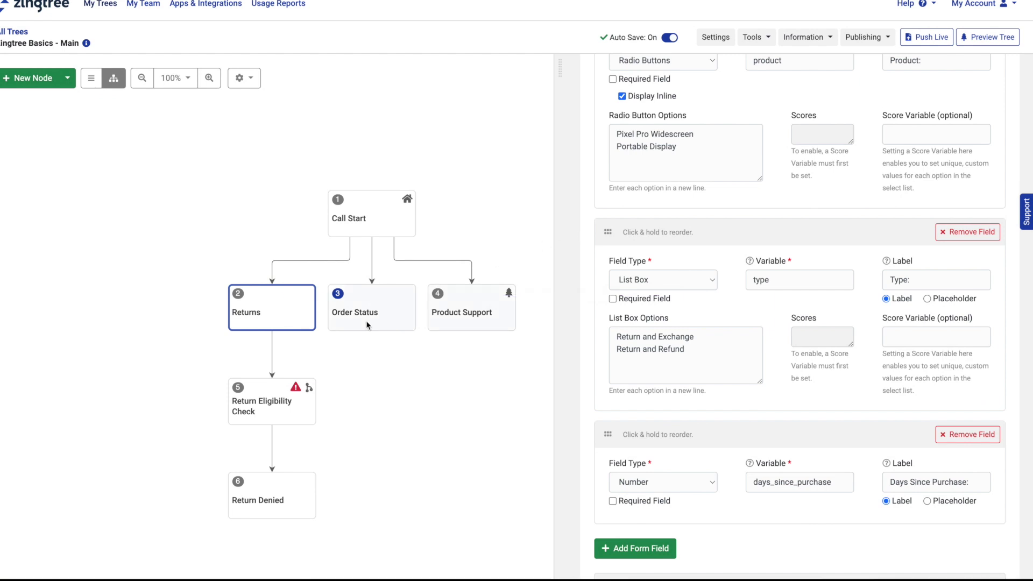
Send the Return and Refund rule to a new Content node 7 titled 'Return and Refund'
click(279, 394)
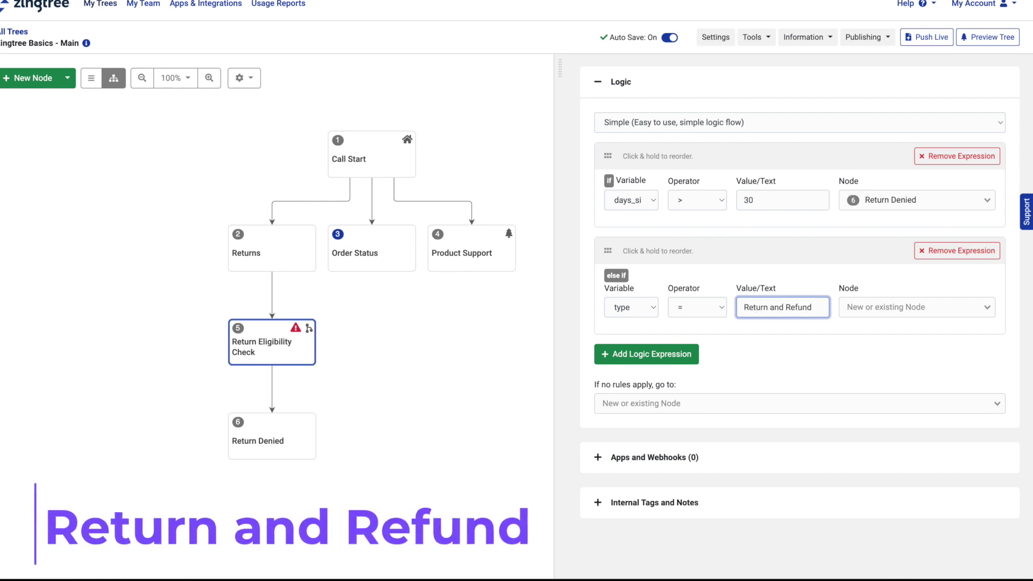
click(988, 309)
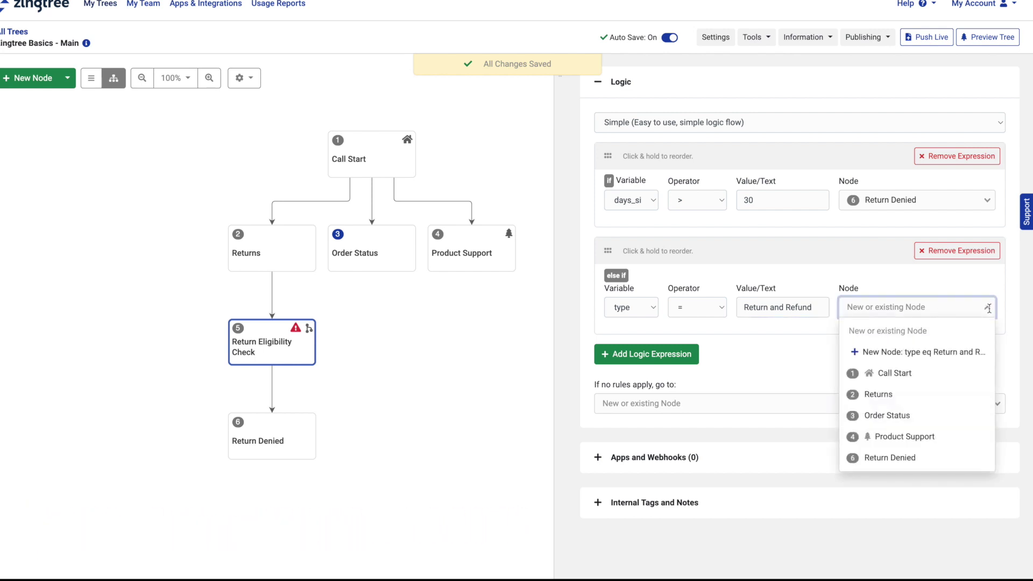
click(966, 352)
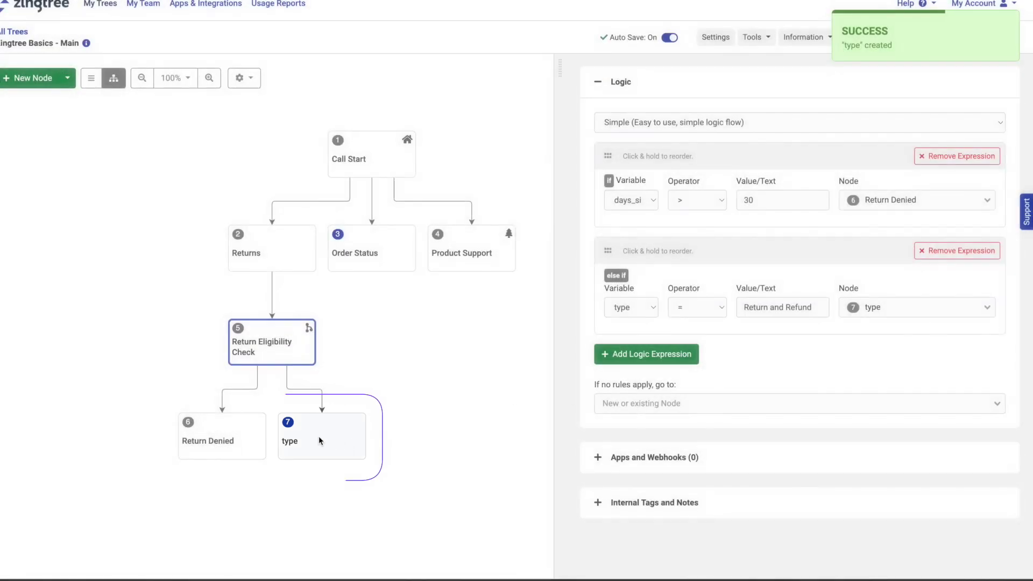
click(318, 440)
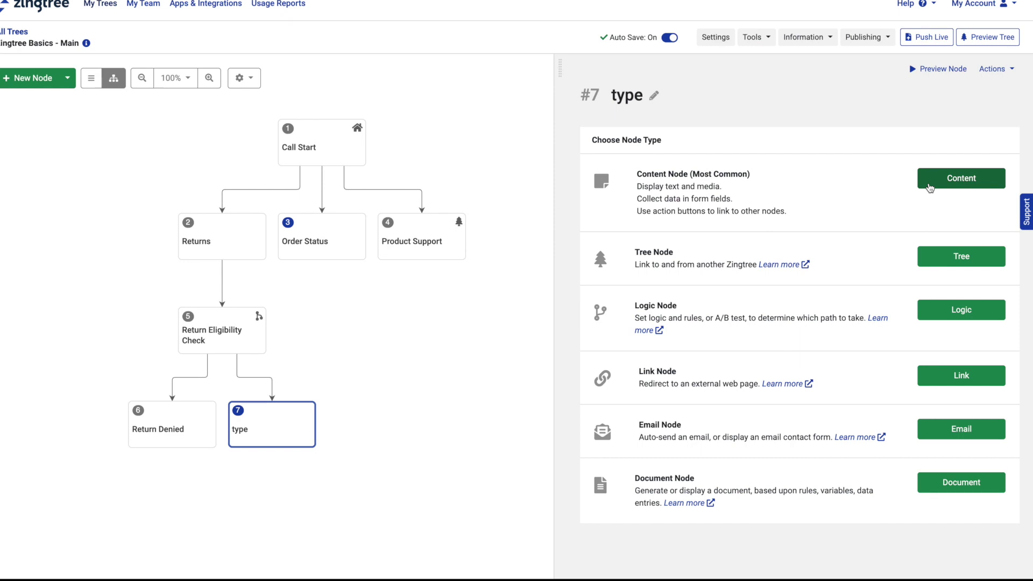
click(929, 186)
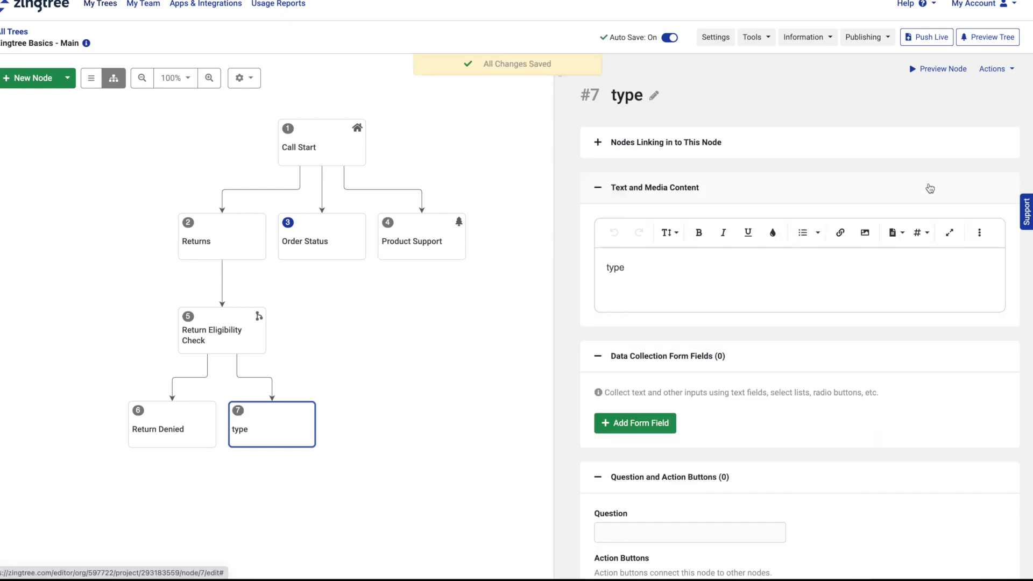
click(654, 96)
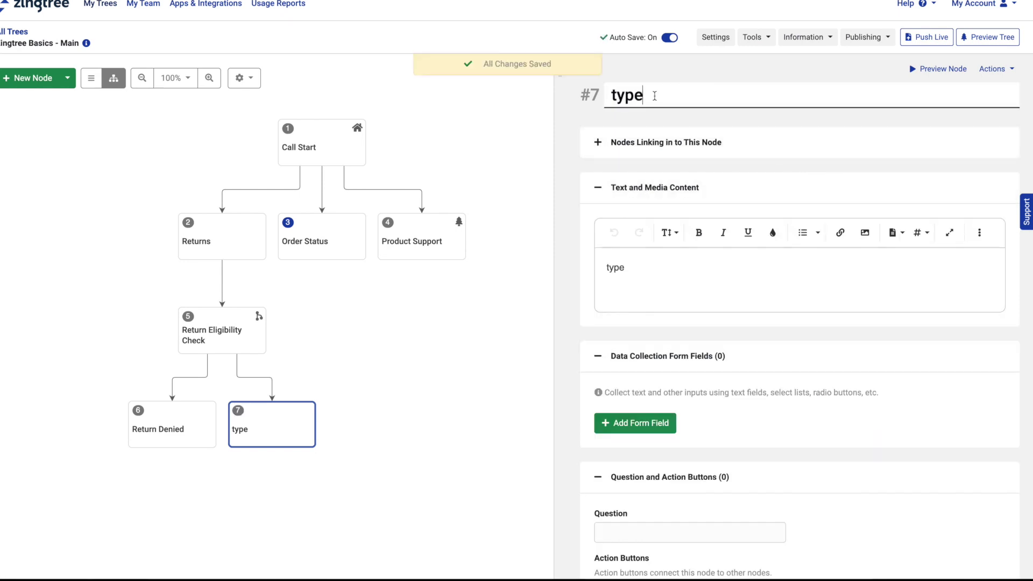
drag(654, 96, 606, 94)
text(Return)
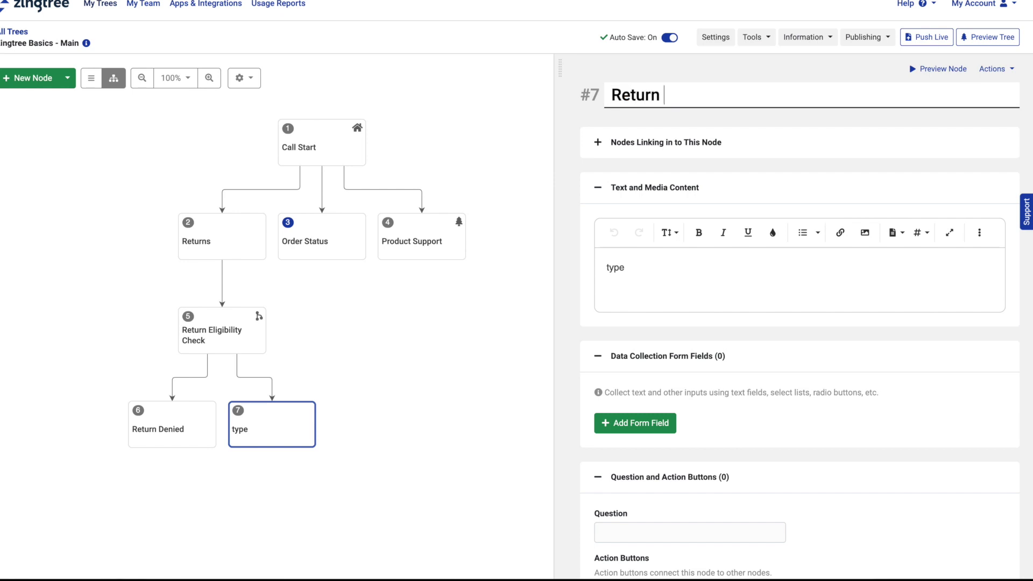
text( and Refund)
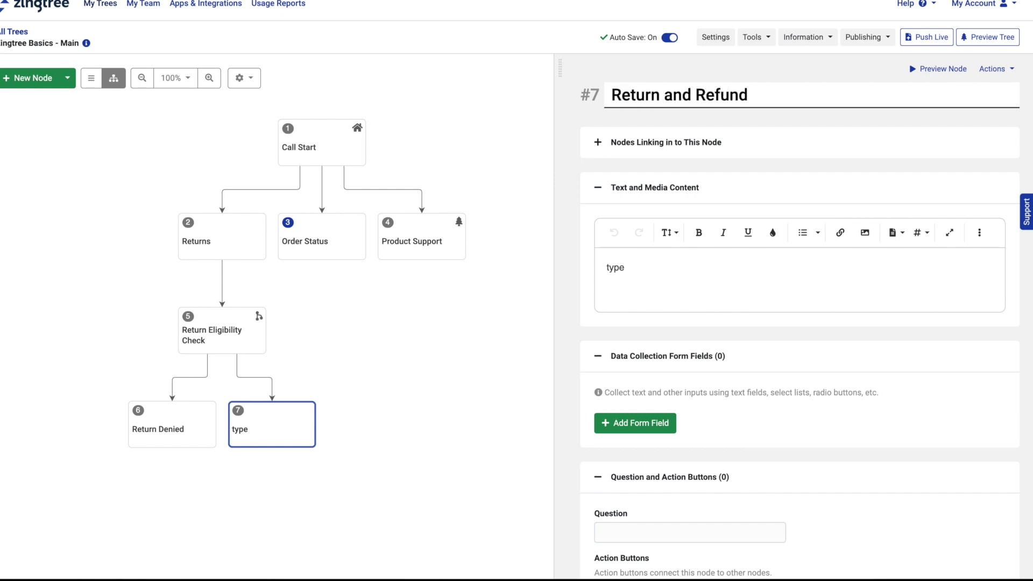
key(Return)
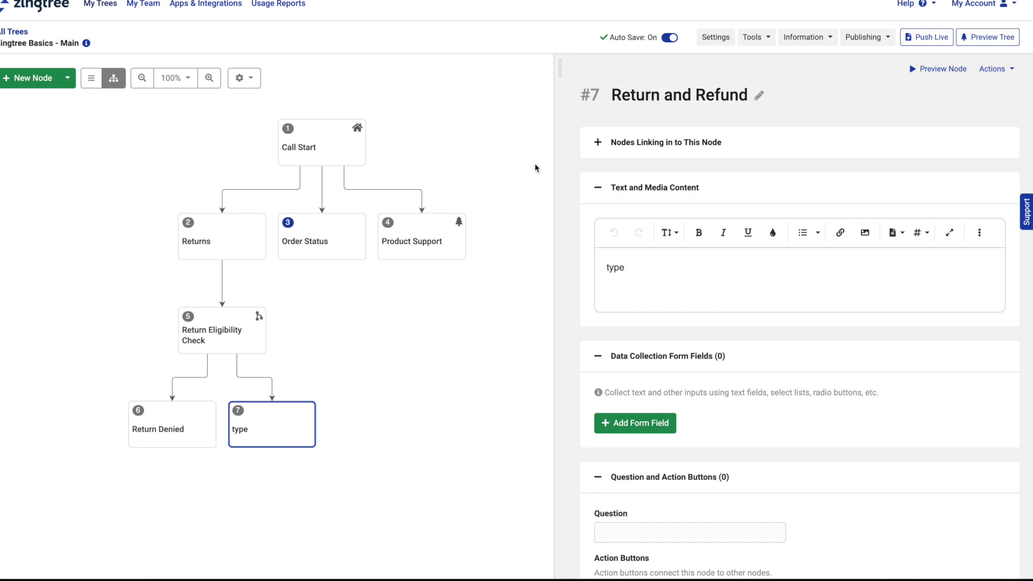
click(232, 331)
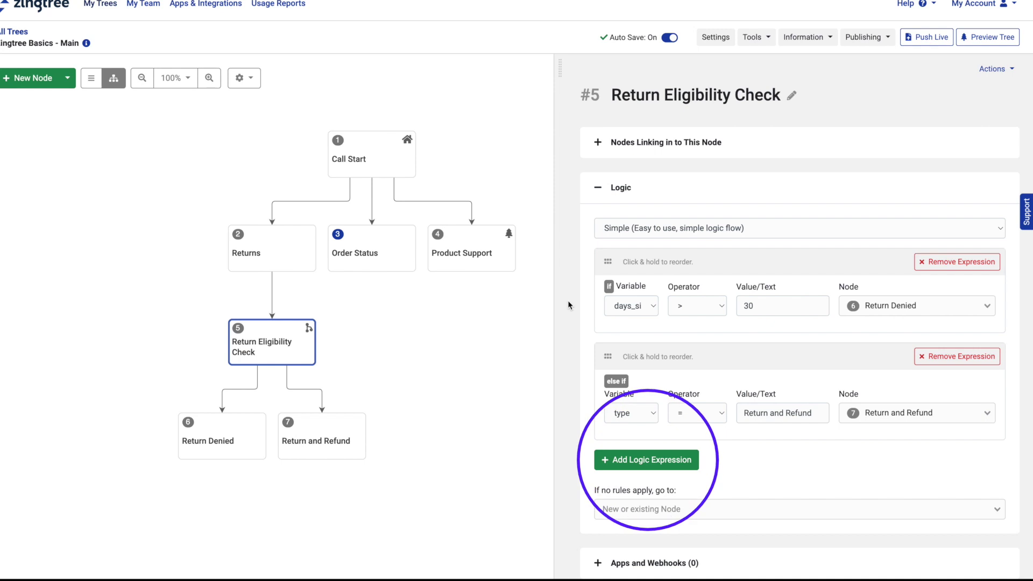
Add a third logic rule: type equals 'Return and Exchange'
scroll(568, 305, down, 2)
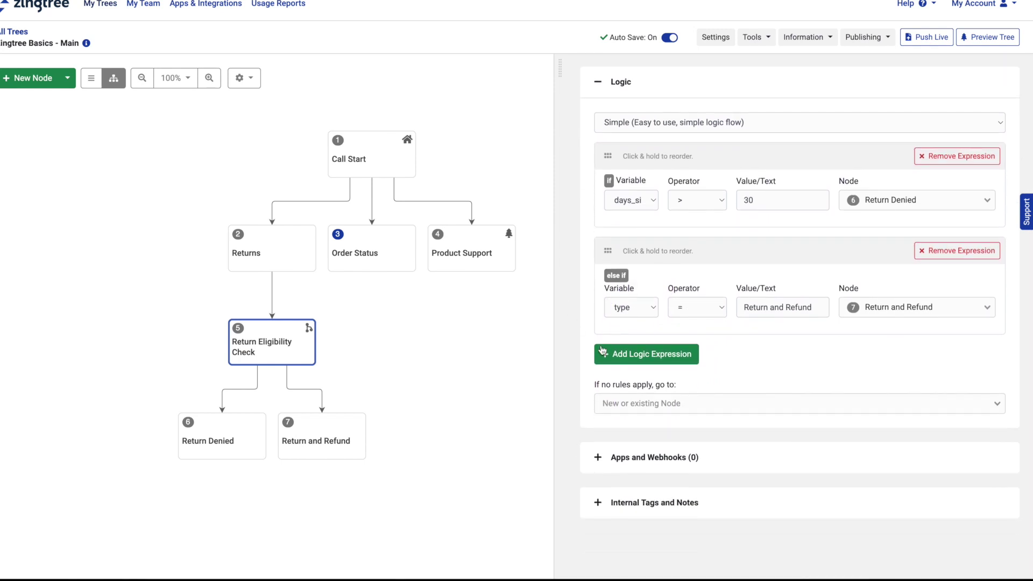
click(647, 355)
scroll(647, 357, down, 2)
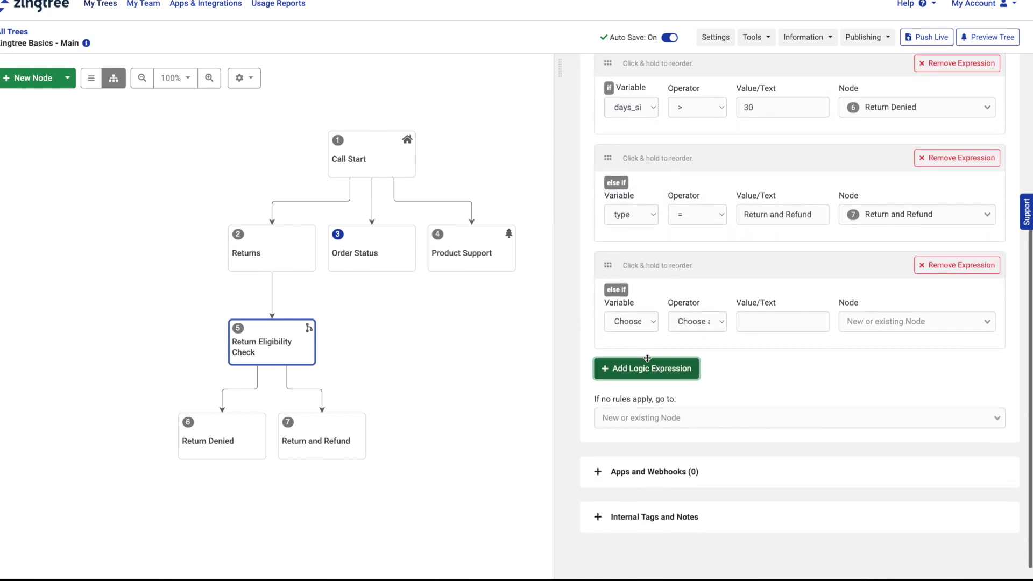
click(655, 311)
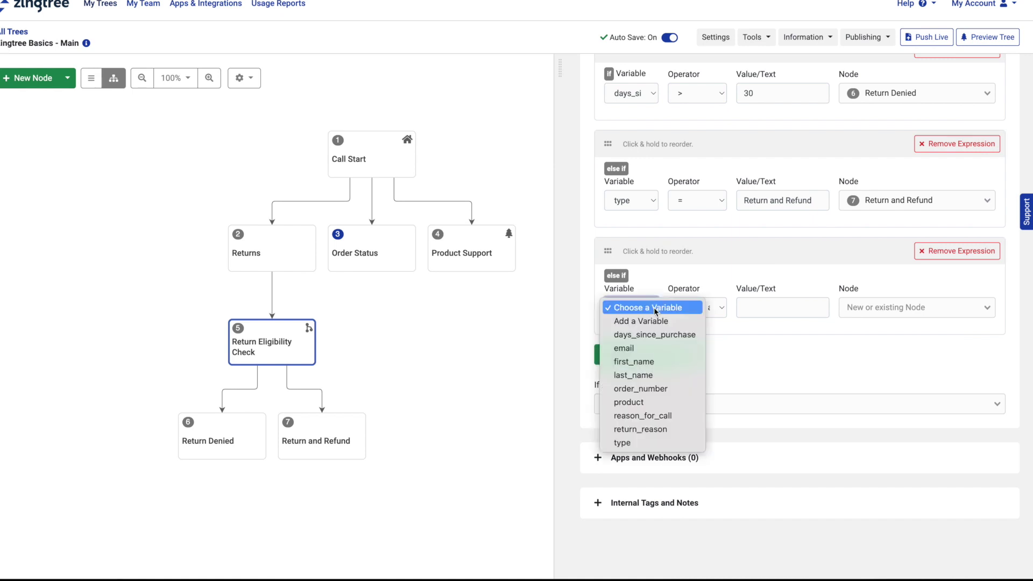
click(644, 447)
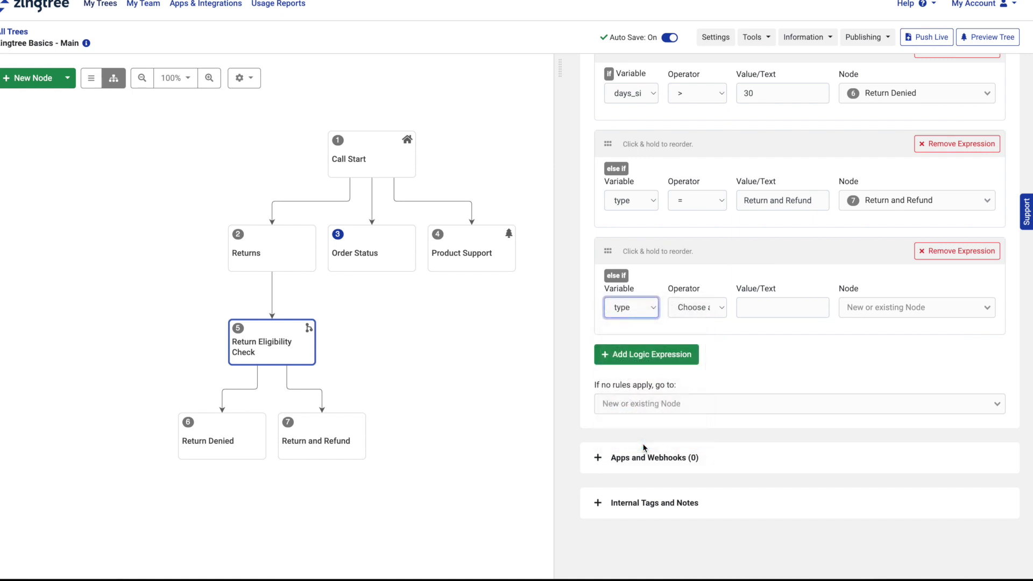
click(721, 310)
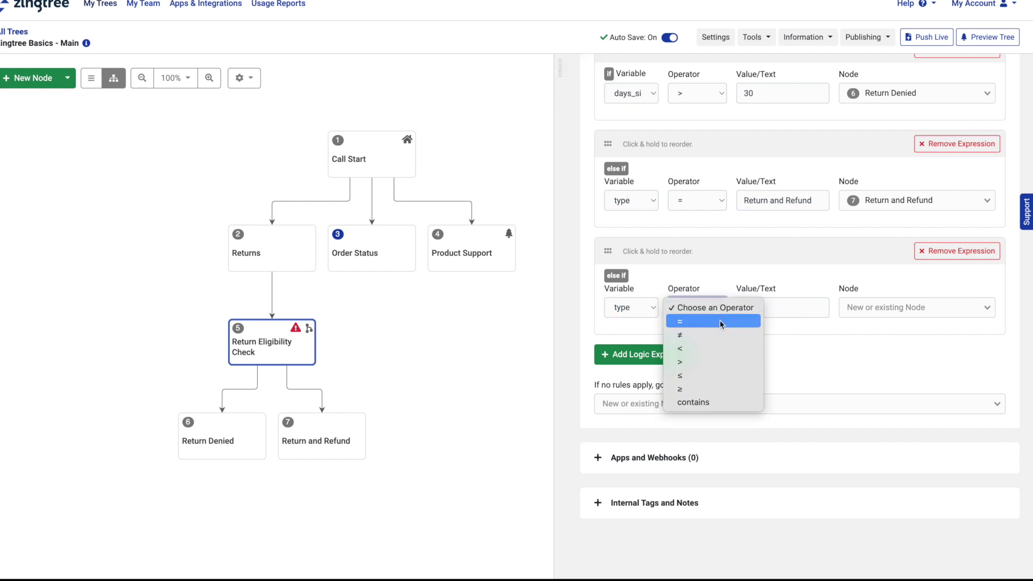
click(721, 321)
click(764, 309)
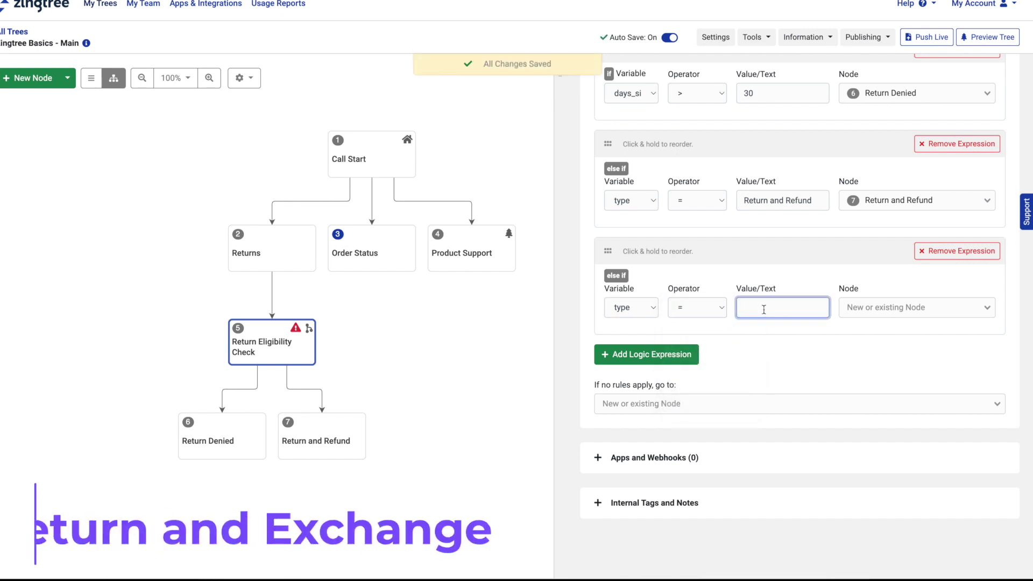
text(Return and)
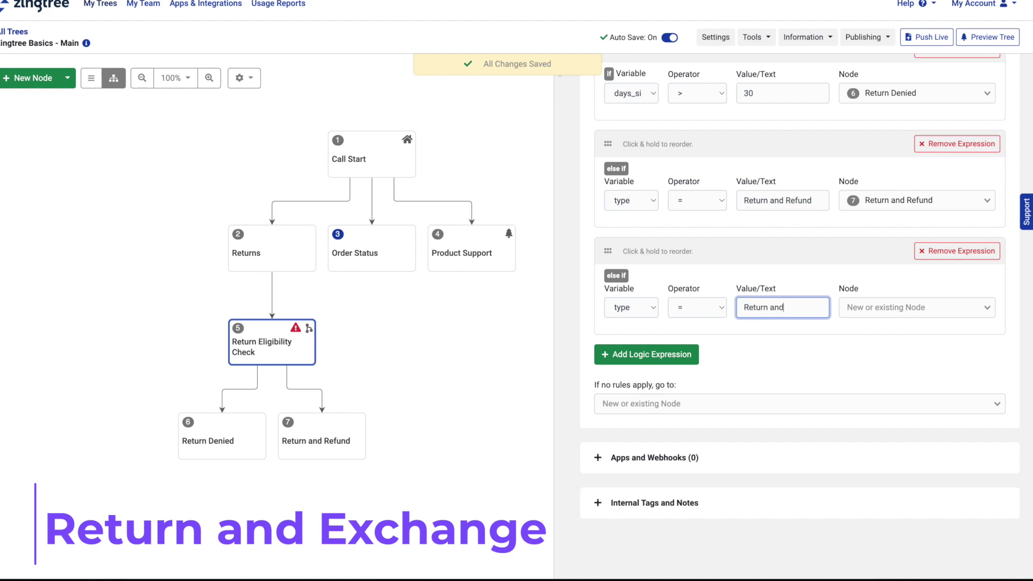
text( Exchange)
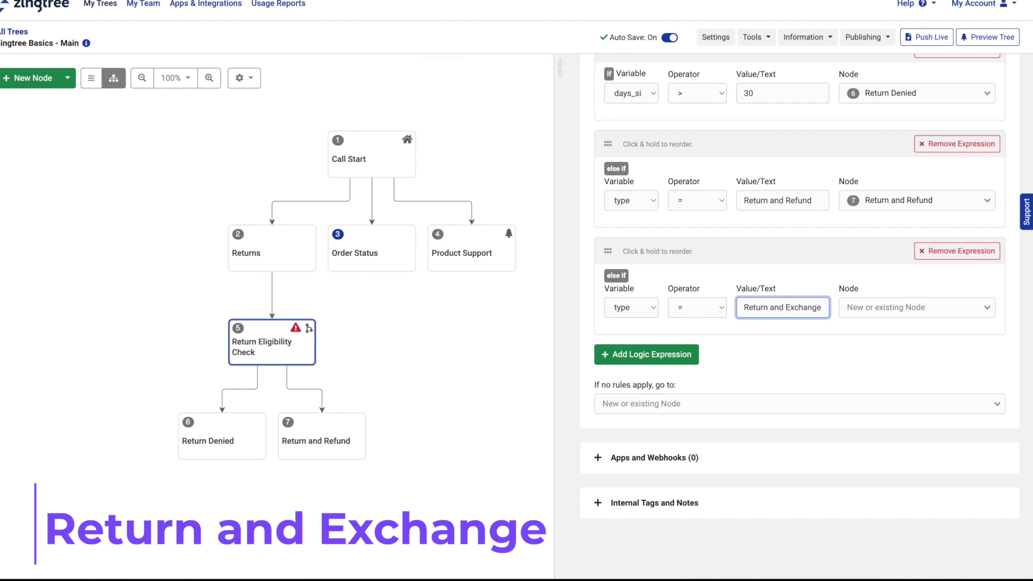
Route that rule to a new Content node 8 titled 'Return and Exchange'
click(988, 310)
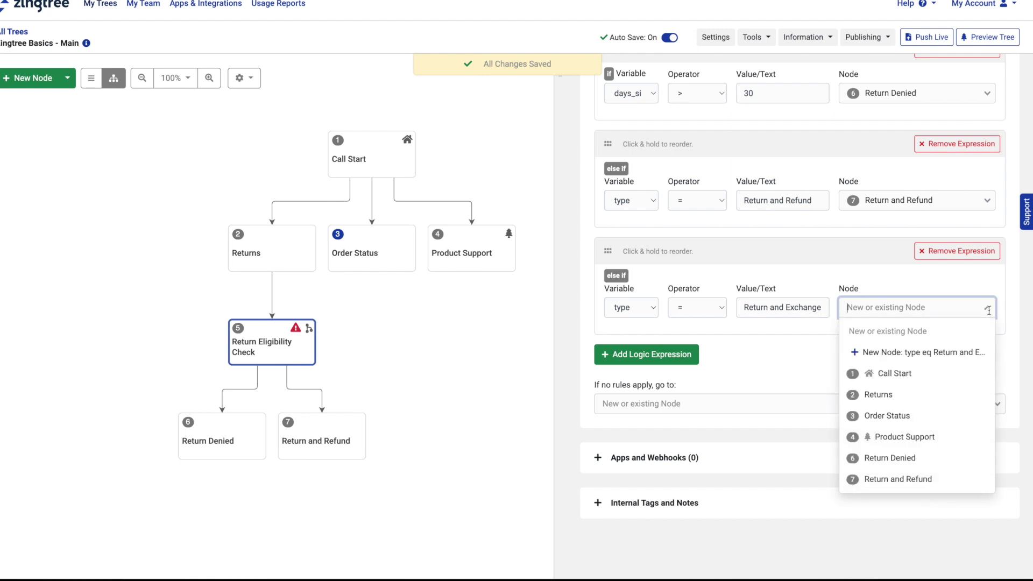
click(968, 359)
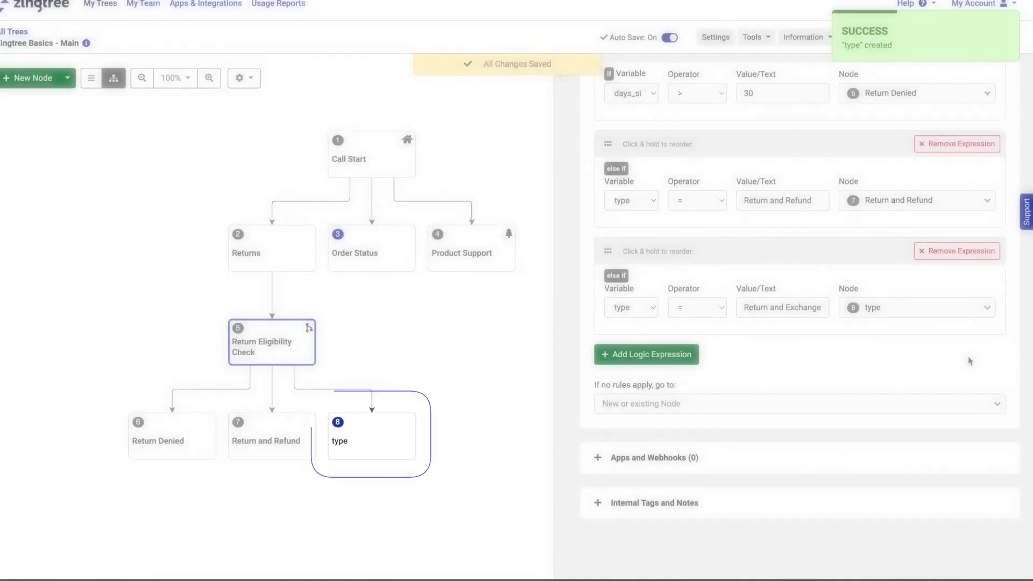
click(344, 419)
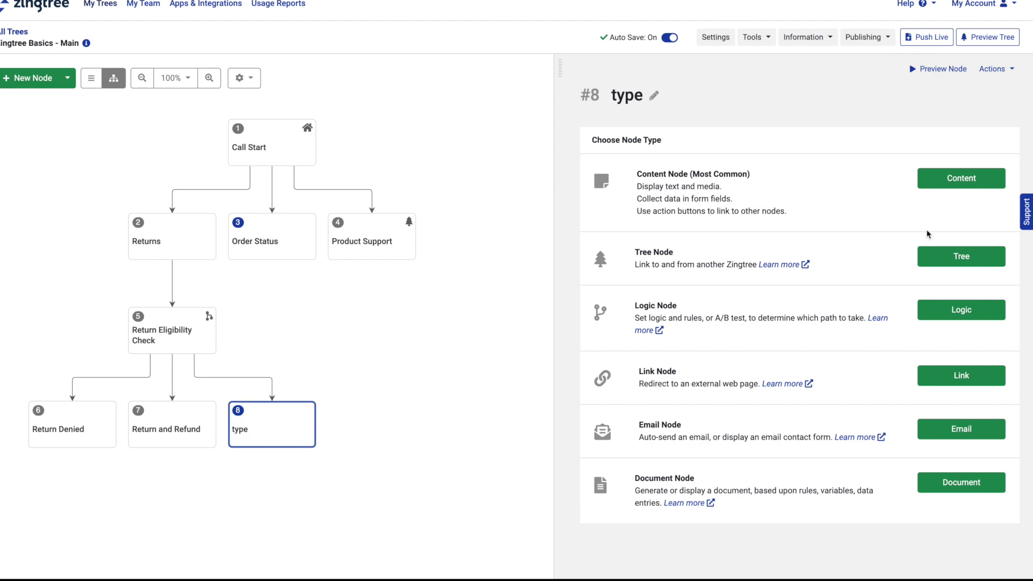
click(958, 183)
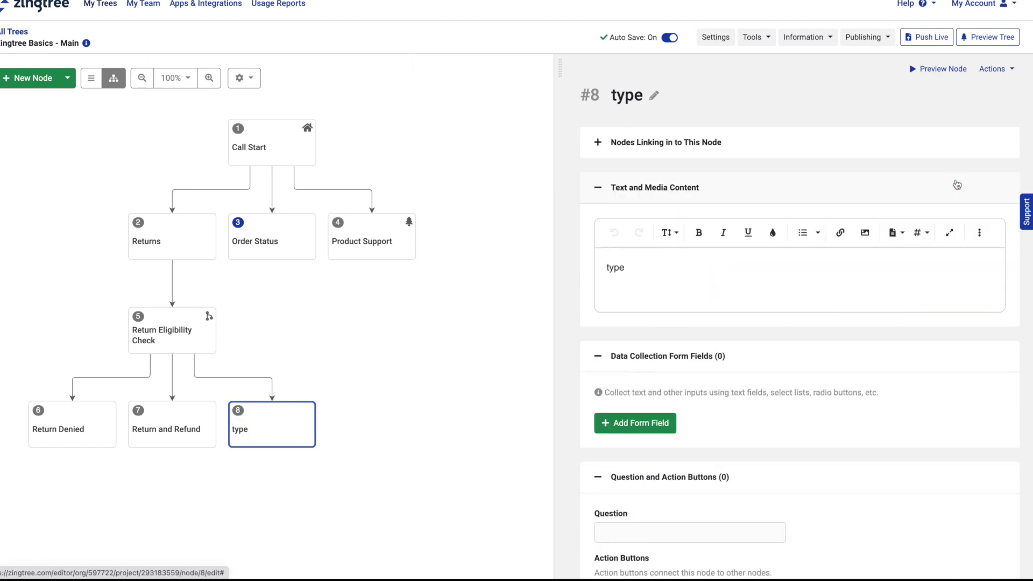
click(653, 95)
drag(652, 99, 610, 97)
text(Return and E)
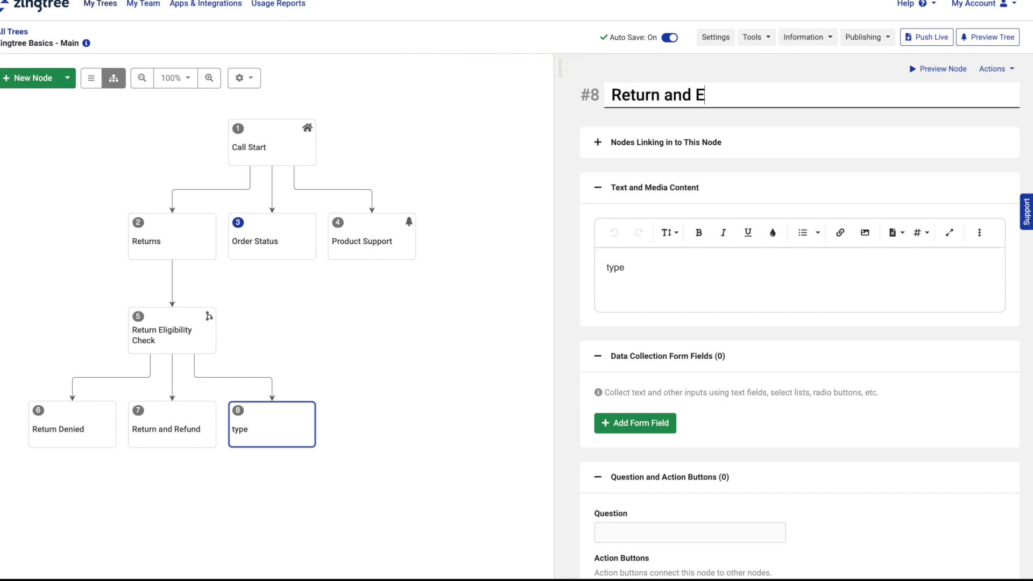
text(xchange)
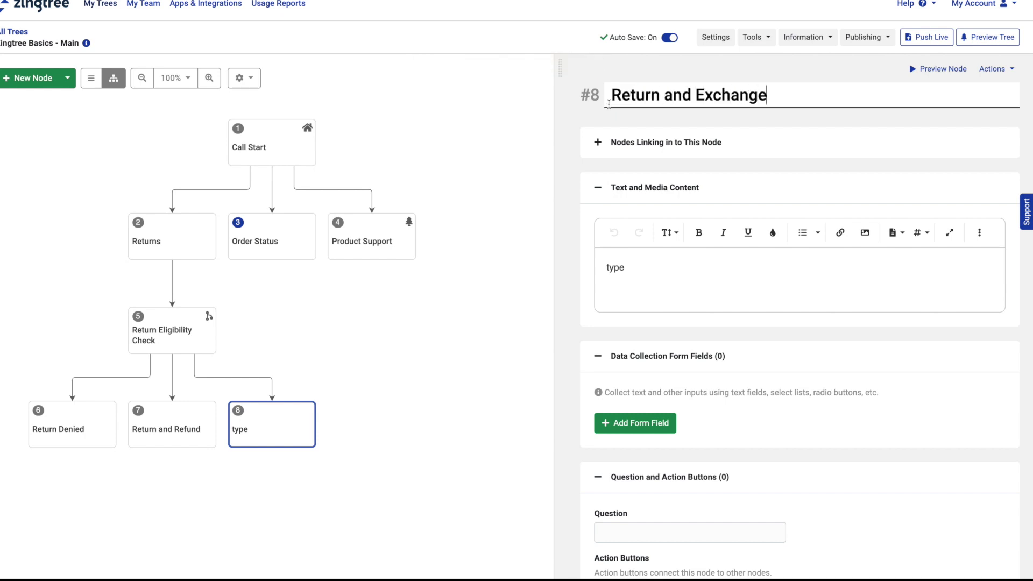
click(589, 122)
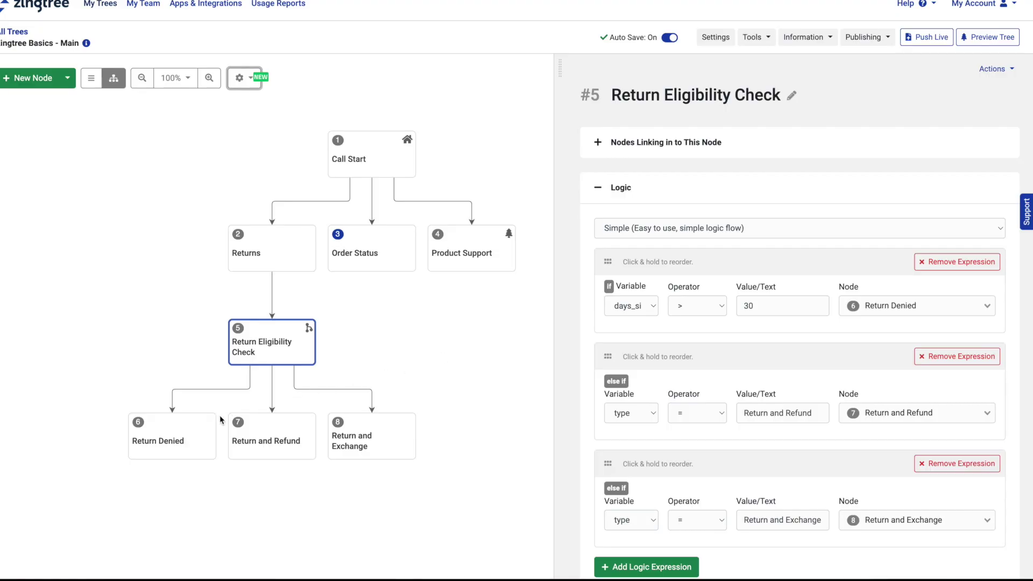
Open the Return Denied node #6 for editing
click(195, 440)
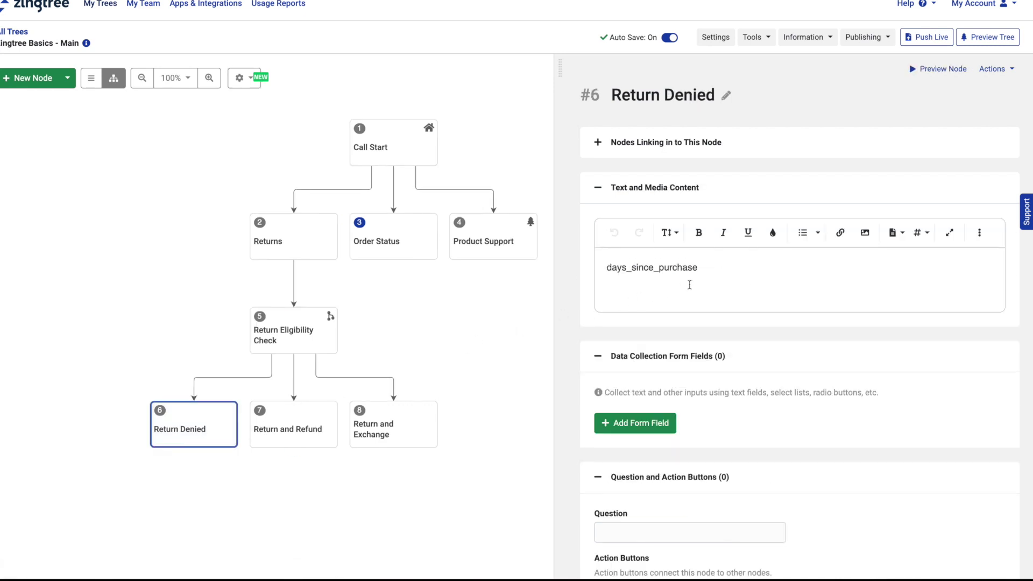
Replace Return Denied's days_since_purchase placeholder with the not-eligible message using #product# and #days_since_purchase#
drag(697, 269, 605, 256)
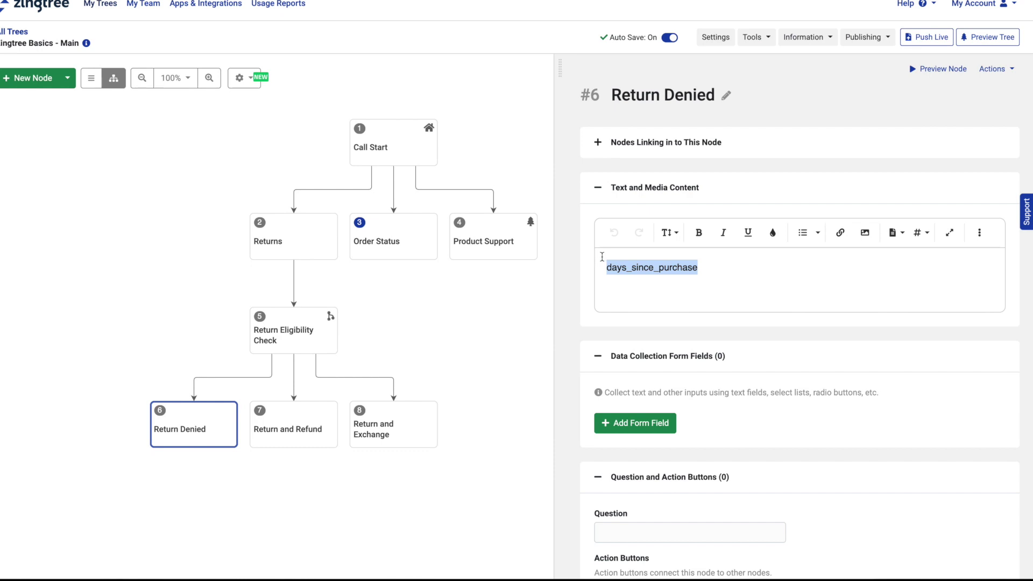
key(BackSpace)
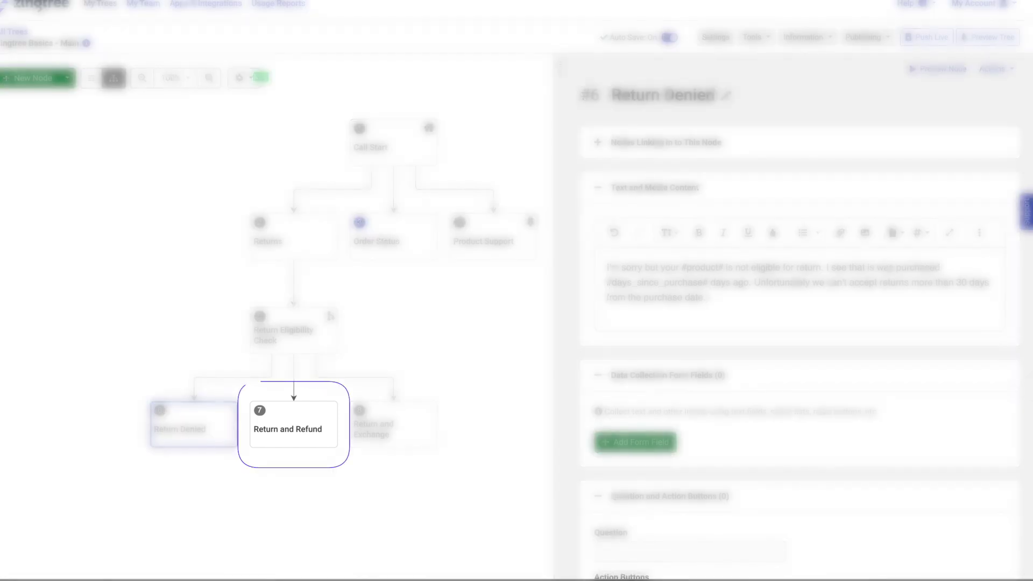
click(309, 422)
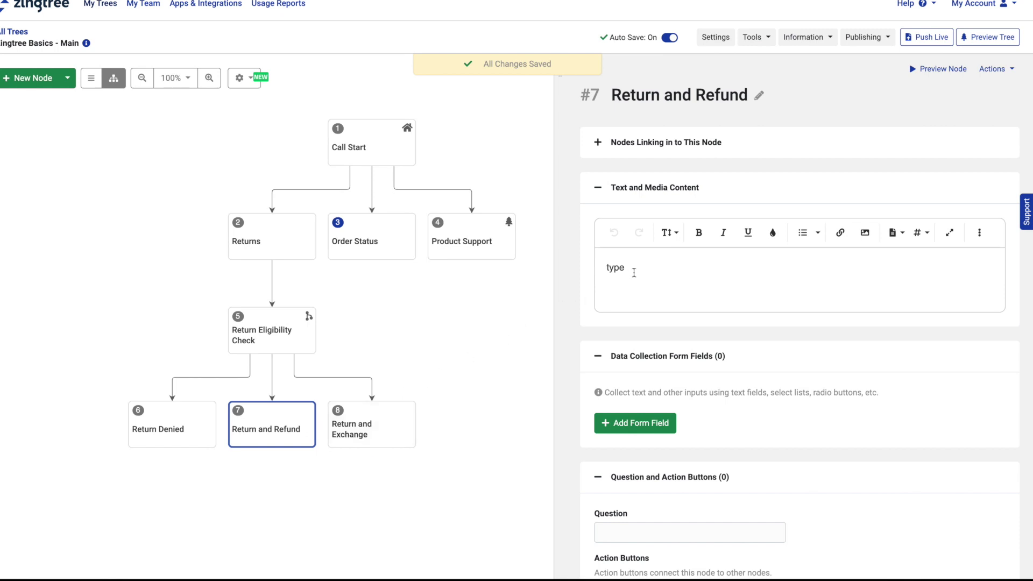
Replace node 7's 'type' placeholder with the pasted emailed-return-form and 4-day refund reply
click(625, 269)
drag(625, 269, 600, 264)
key(BackSpace)
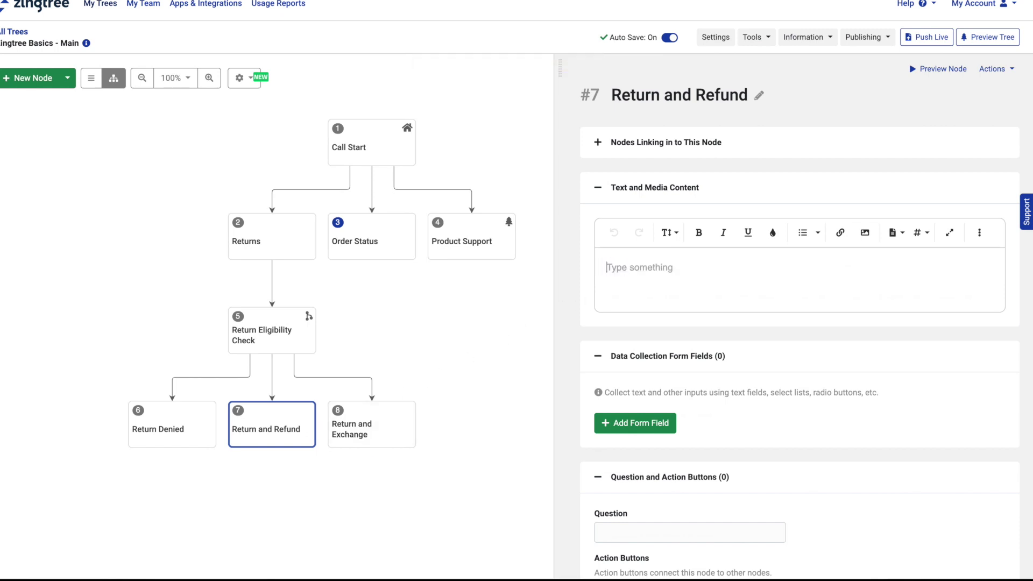
text(Got it. I will get this processed for you now. You will be receiving an email form us with detailed instructions on shipping your product back to us. the email will also include a link to print out your Return Authorization. Please include that in your shipment. Your refund will be processed back to your credit card within 4 days of receiving your return. Please feel free to reply to the email should you have any questions or concerns.)
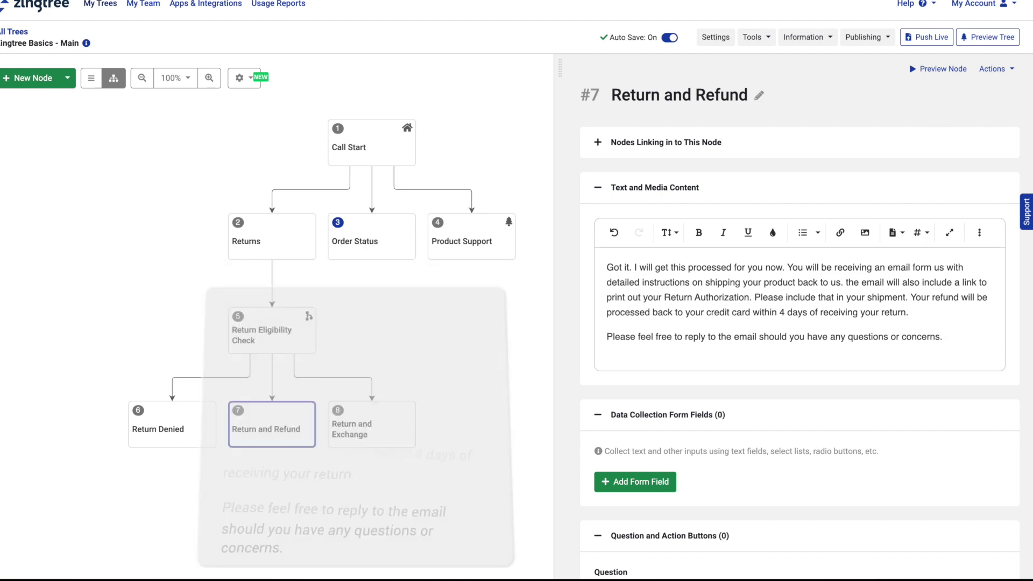
scroll(800, 323, down, 1)
scroll(800, 323, down, 5)
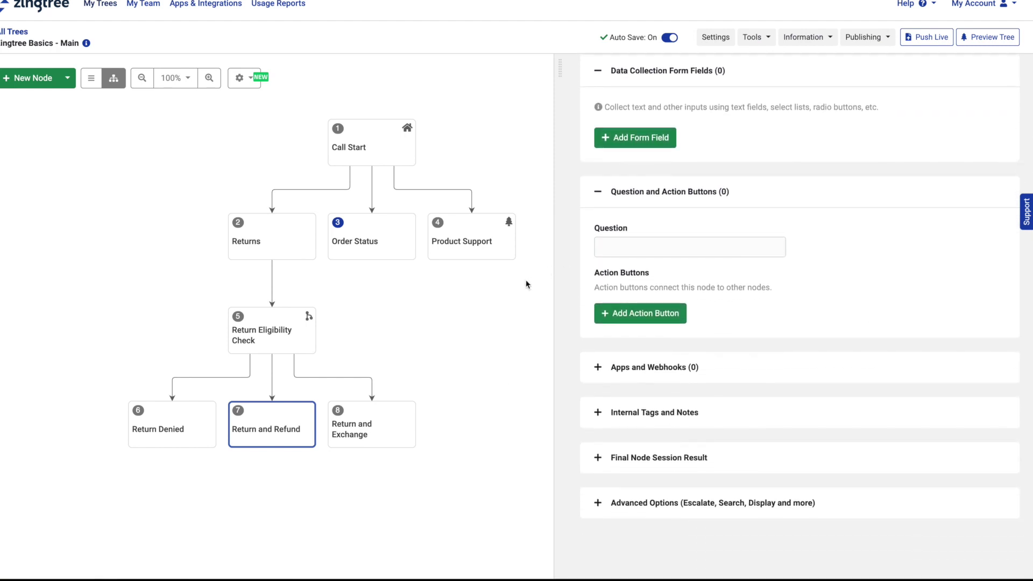
Give Return and Refund a 'Generate RMA' action button linked to a new Generate RMA node 9
click(631, 318)
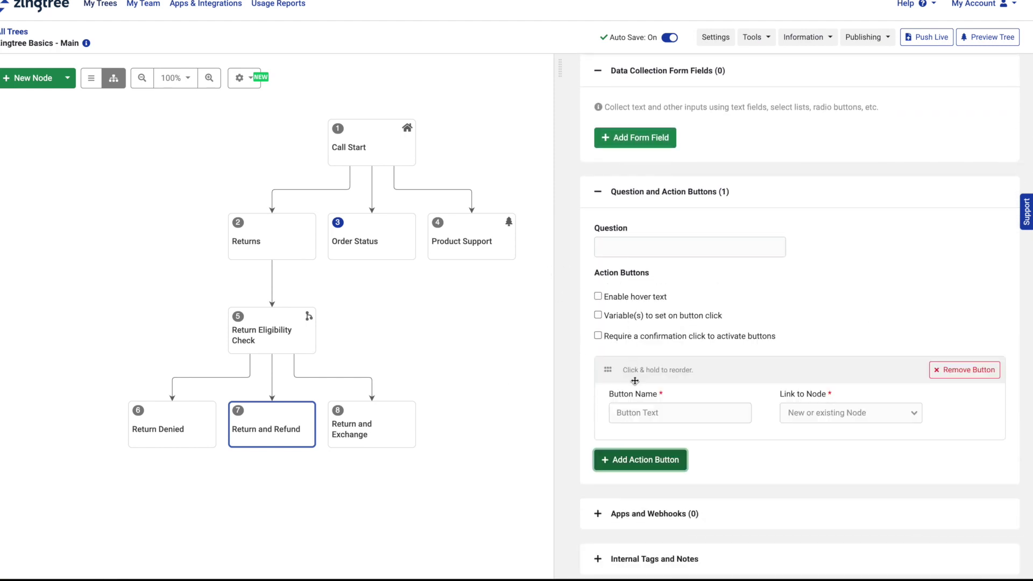
scroll(635, 381, down, 1)
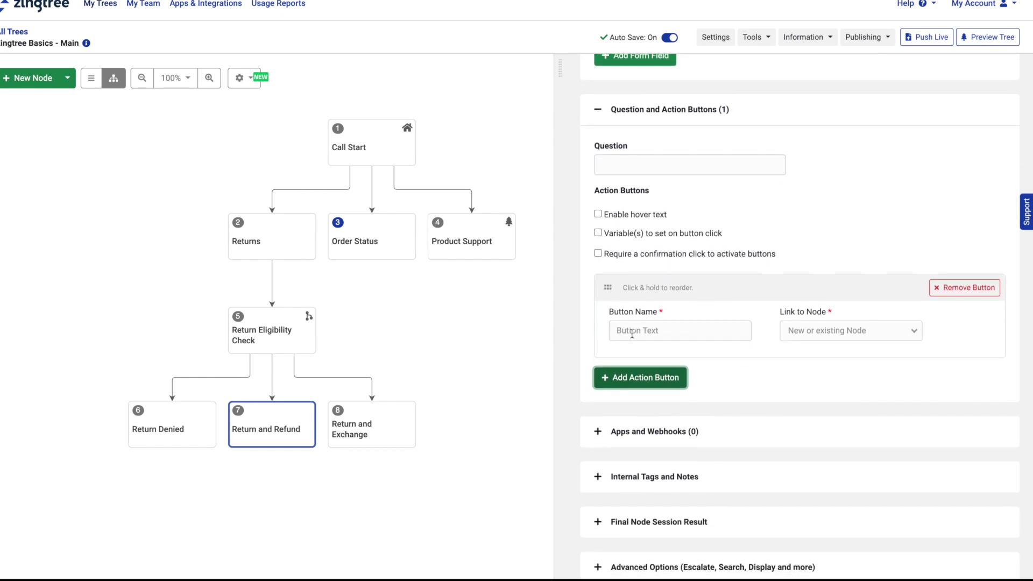
click(632, 338)
text(Generate R)
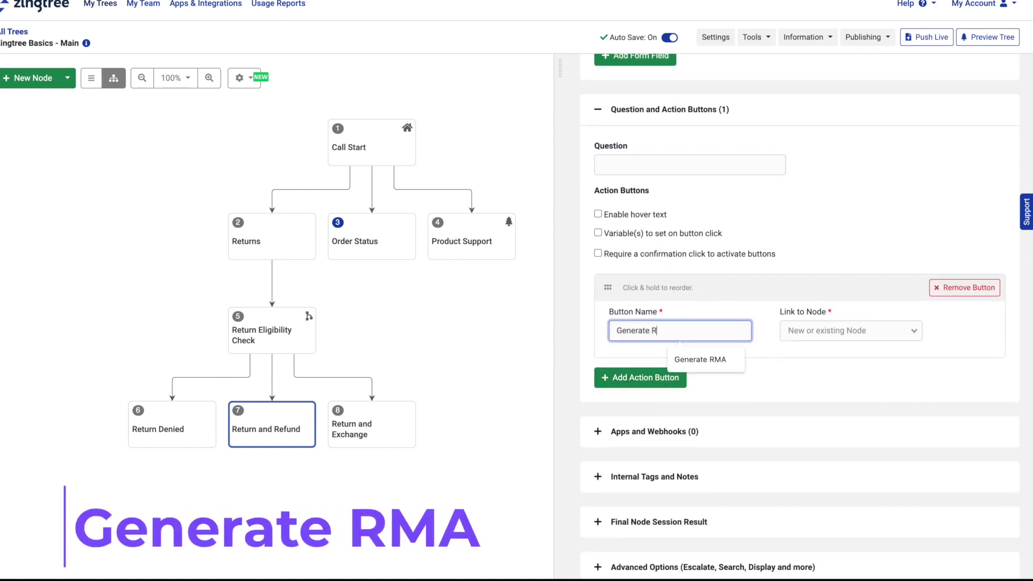
text(MA)
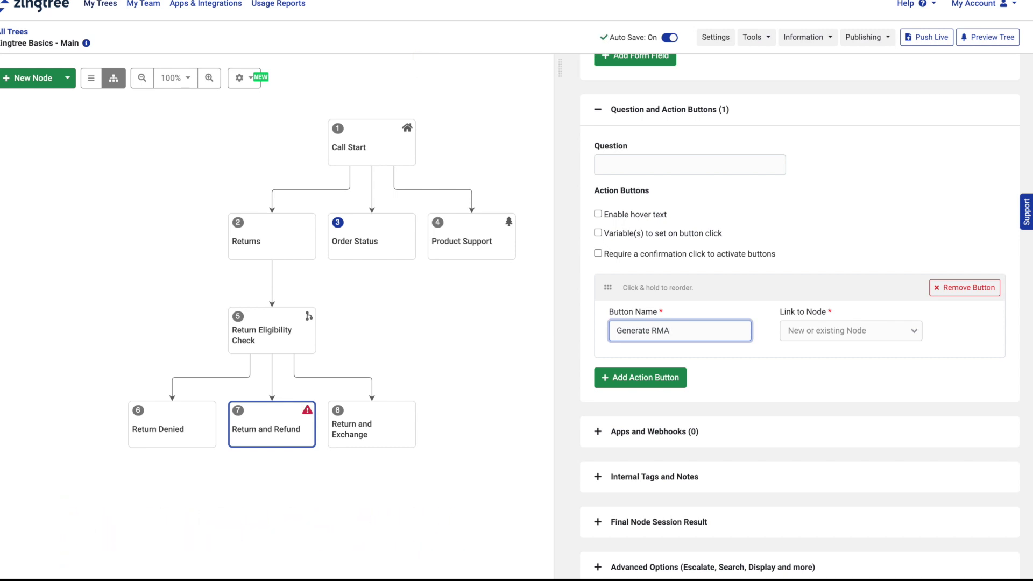
click(914, 332)
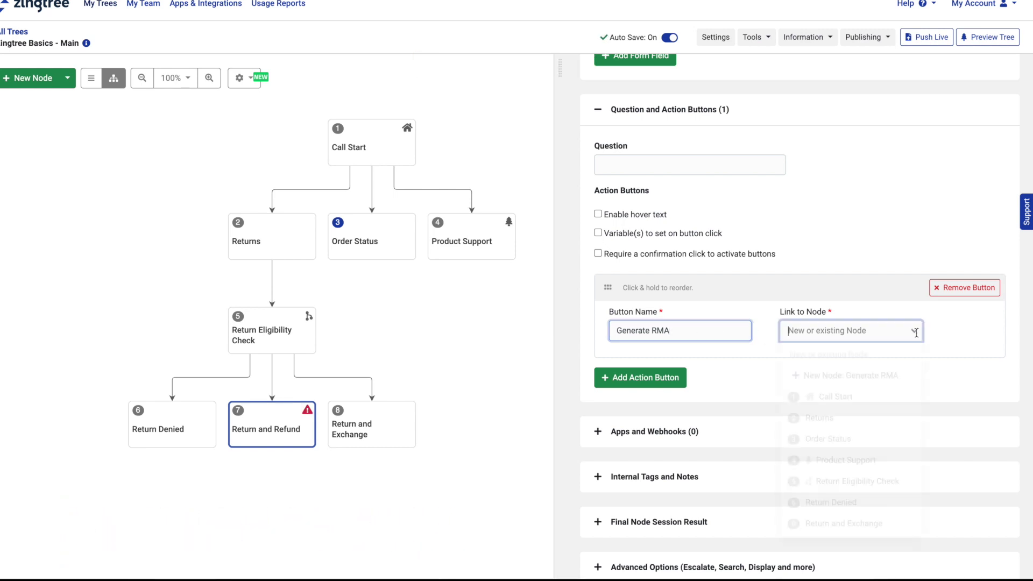
click(882, 376)
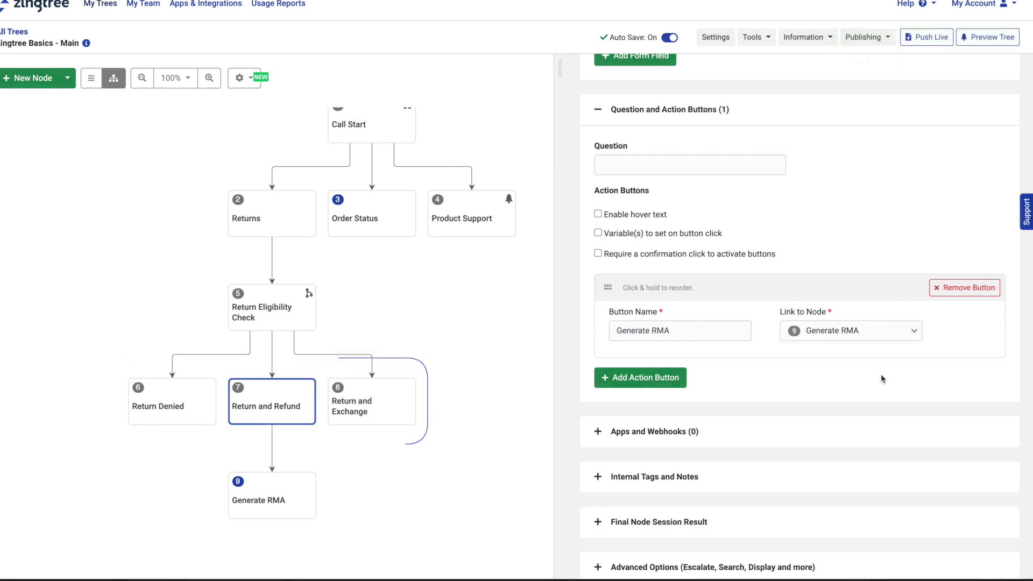
Make node 8 read 'We can certainly exchange your #product# for another. Which model would you prefer:'
click(383, 402)
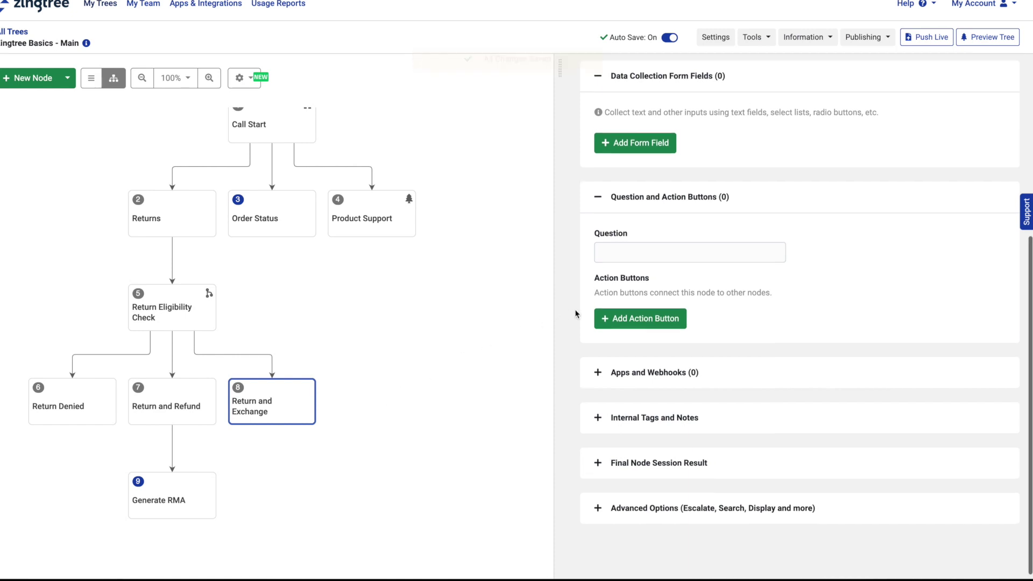
scroll(574, 310, up, 4)
scroll(575, 314, up, 2)
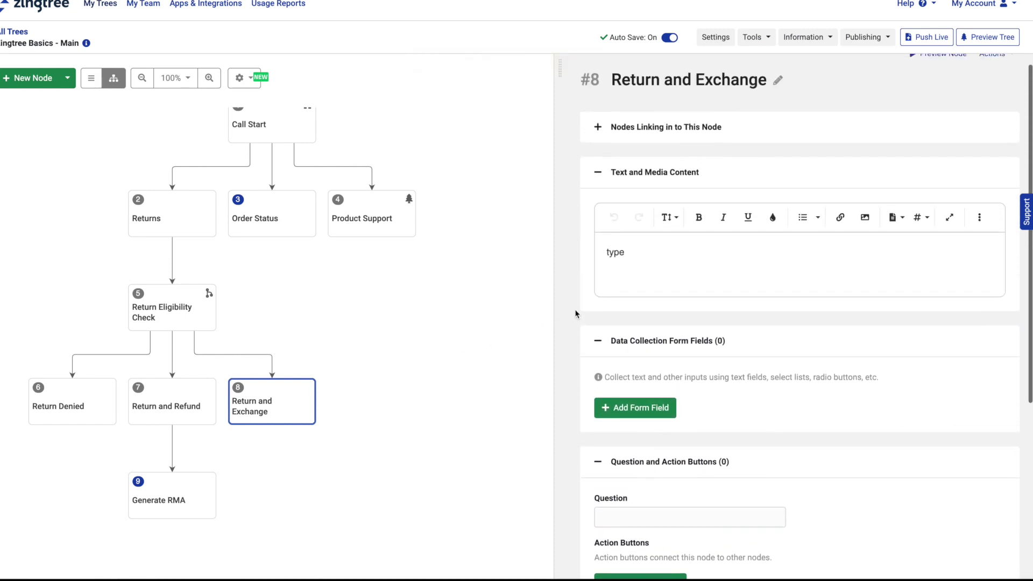
click(629, 269)
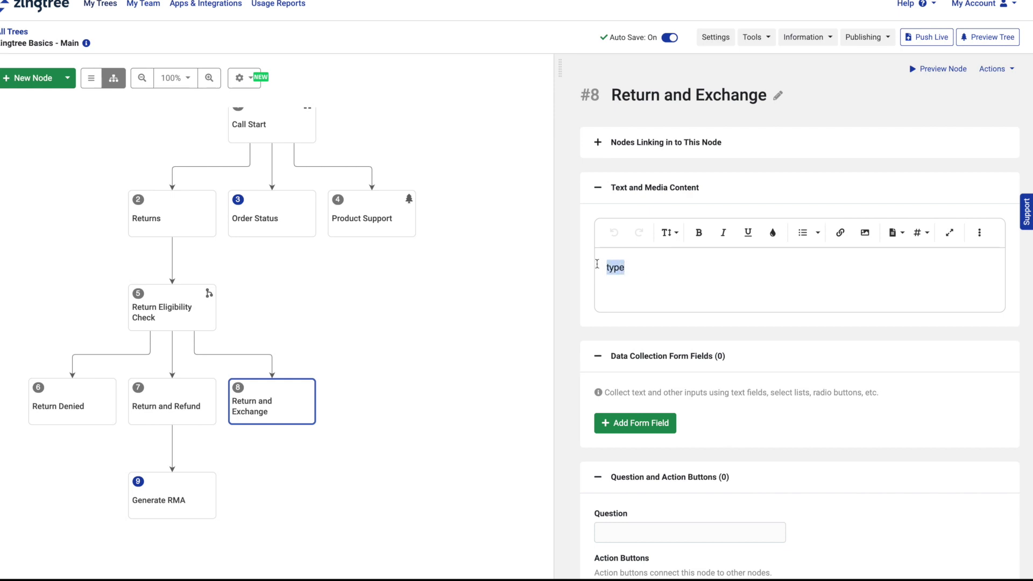
key(BackSpace)
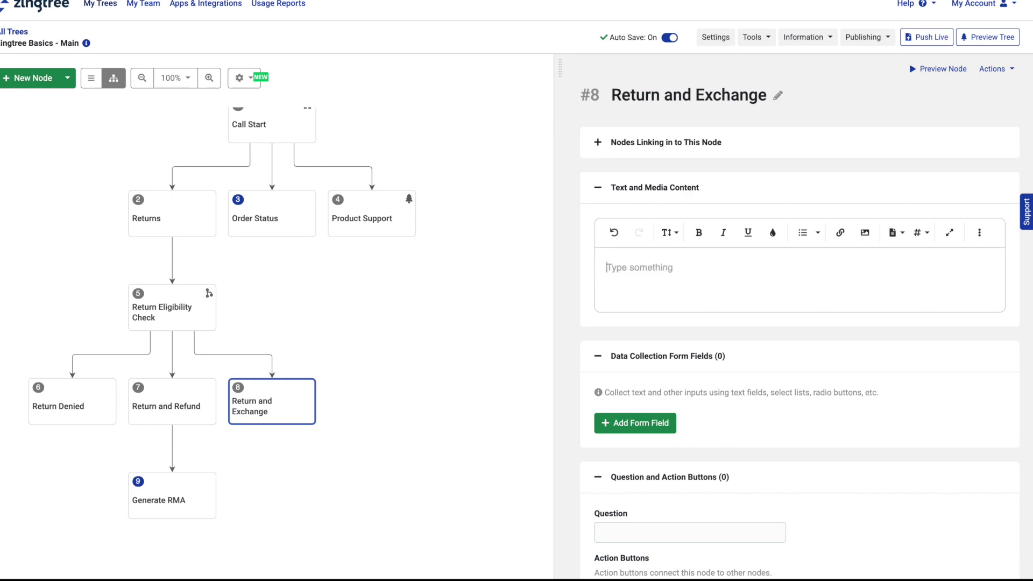
text(We can )
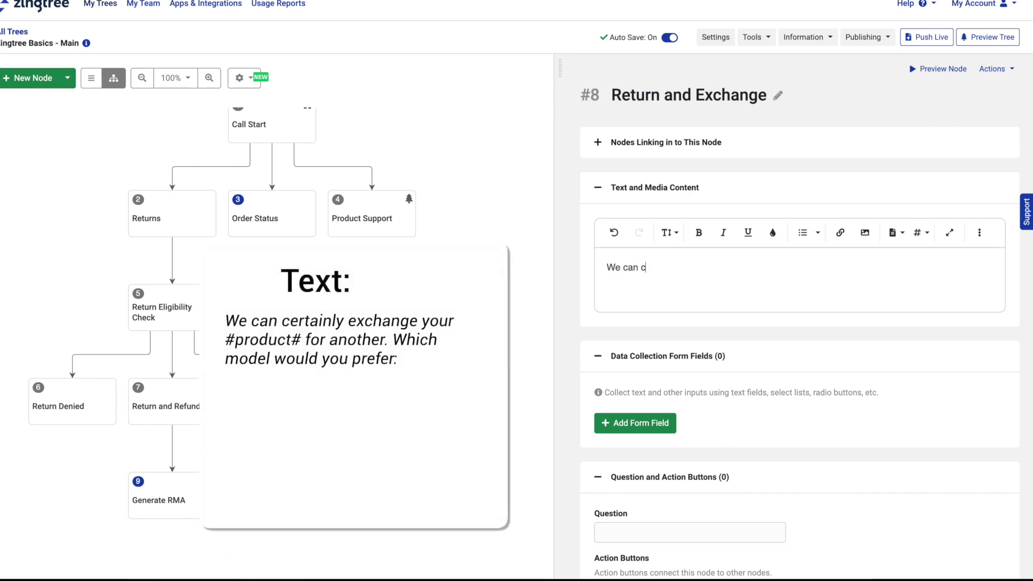
text(certainly ex)
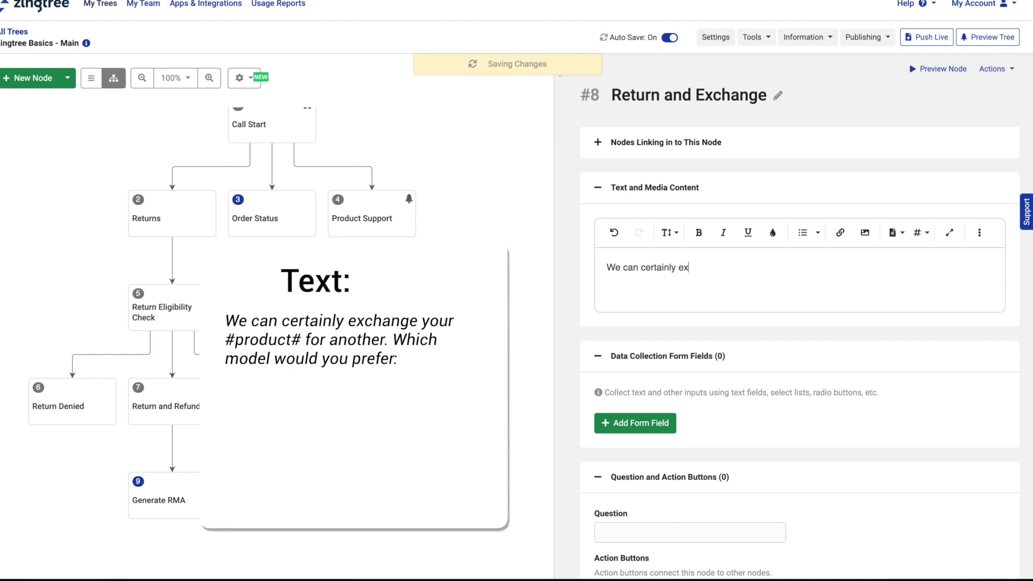
text(change your)
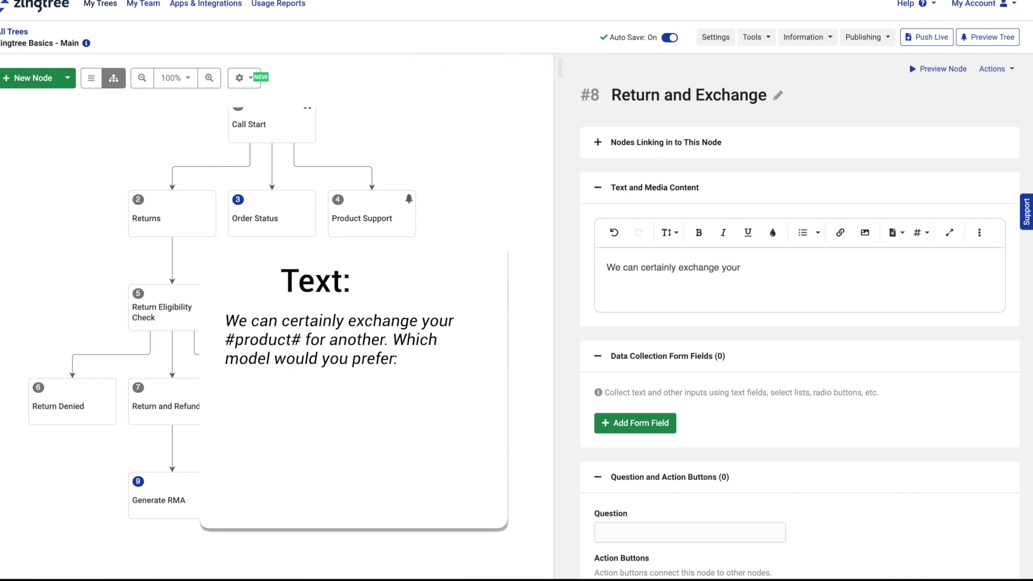
text( #pr)
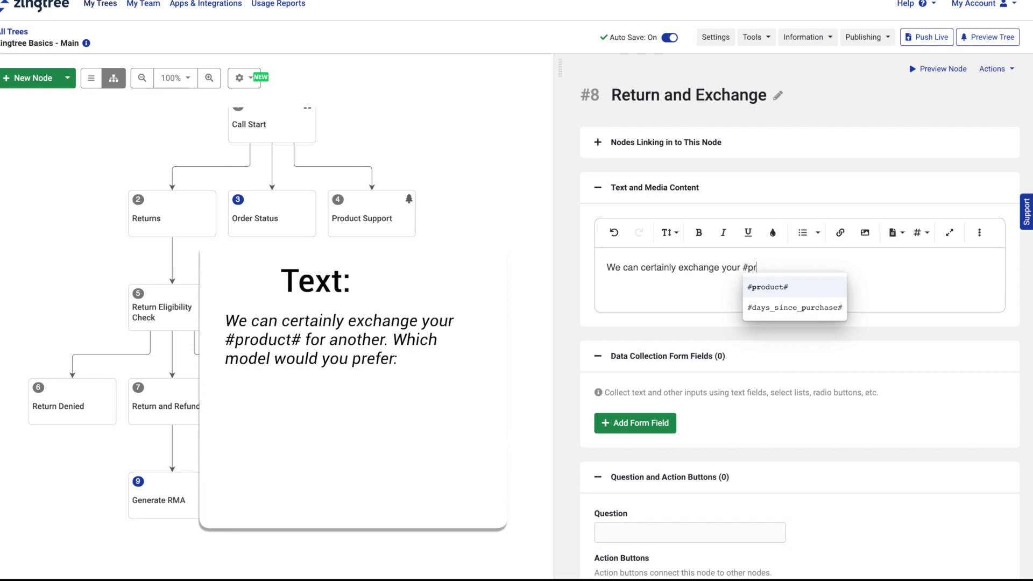
click(777, 287)
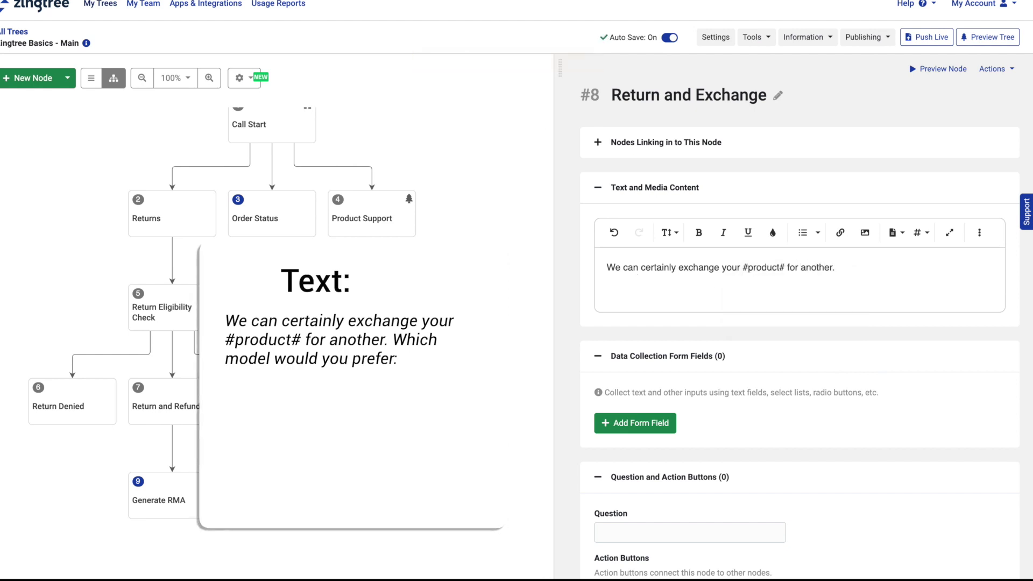
text(mod)
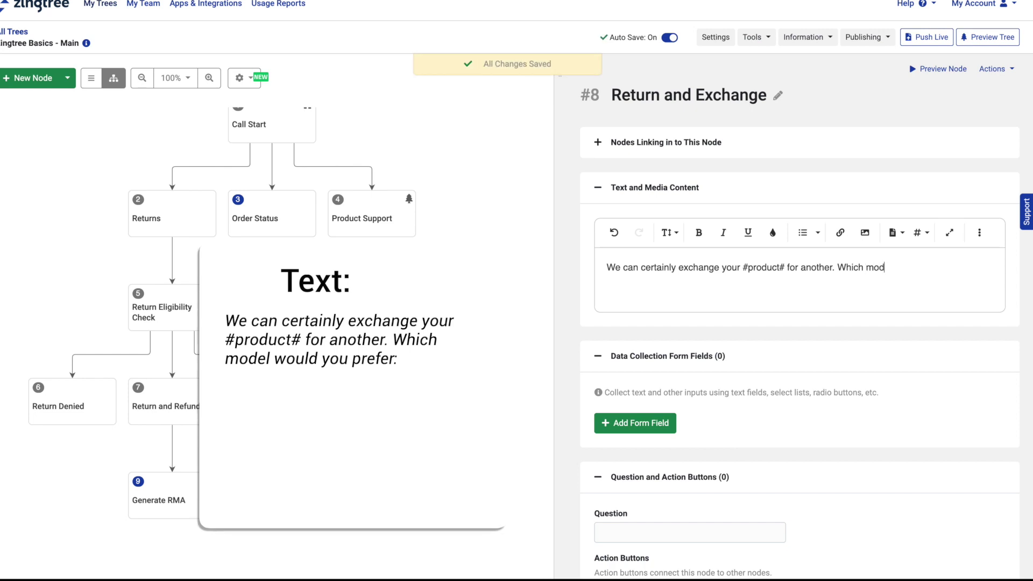
text(el would you prefer:)
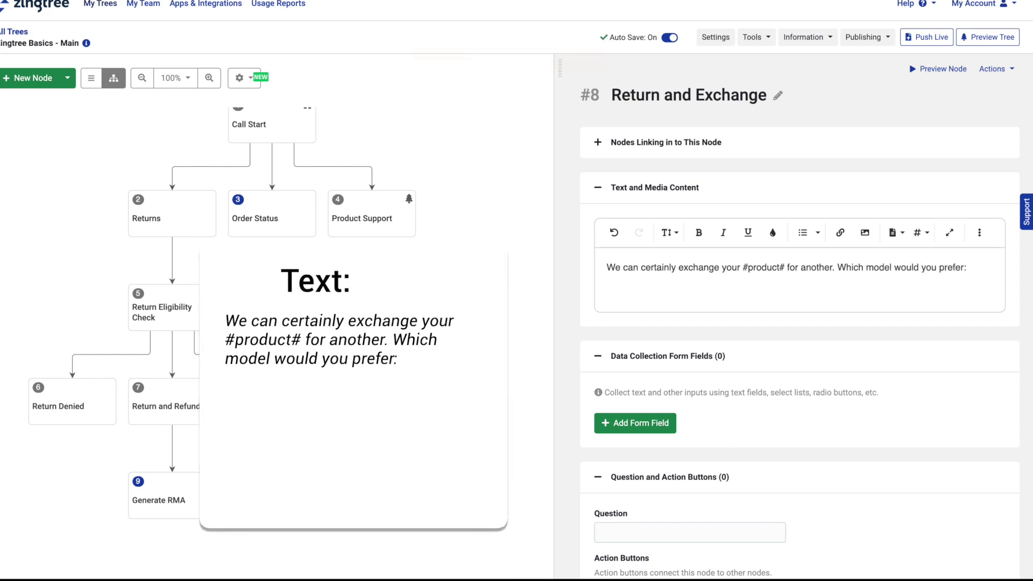
key(Return)
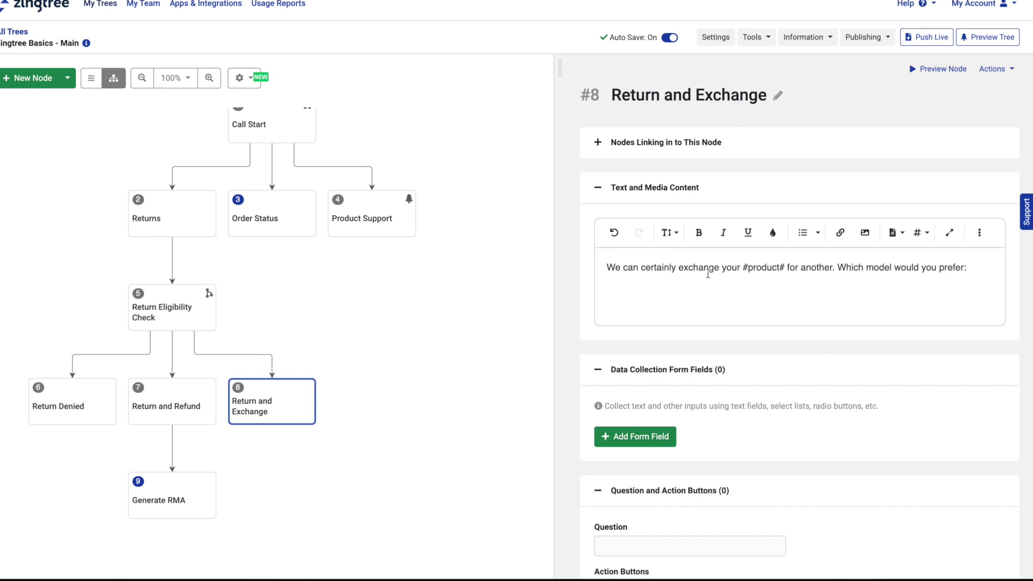
Insert the ##data-entry-fields## area below the exchange question, followed by the confirmation paragraphs
click(902, 236)
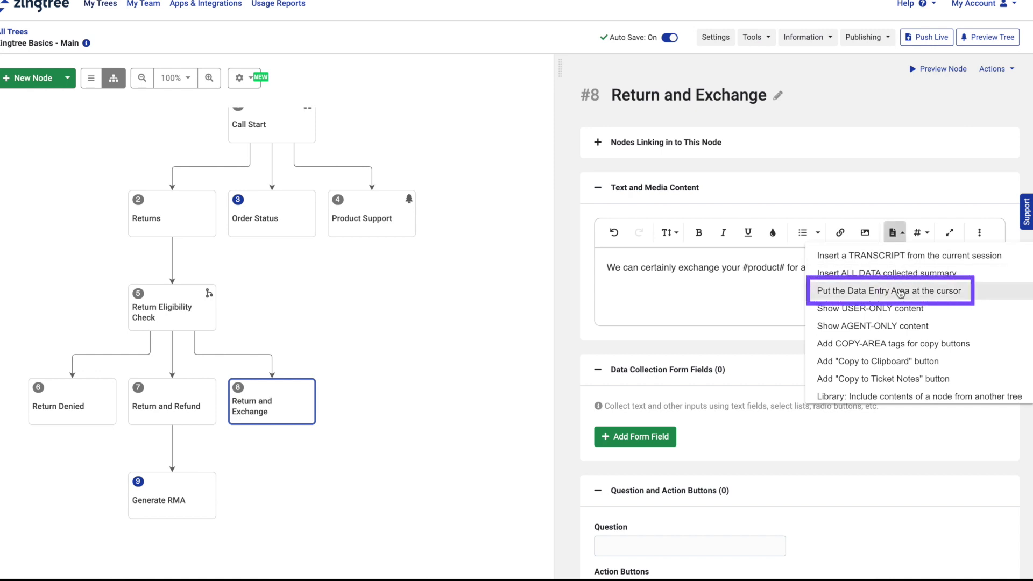
click(900, 293)
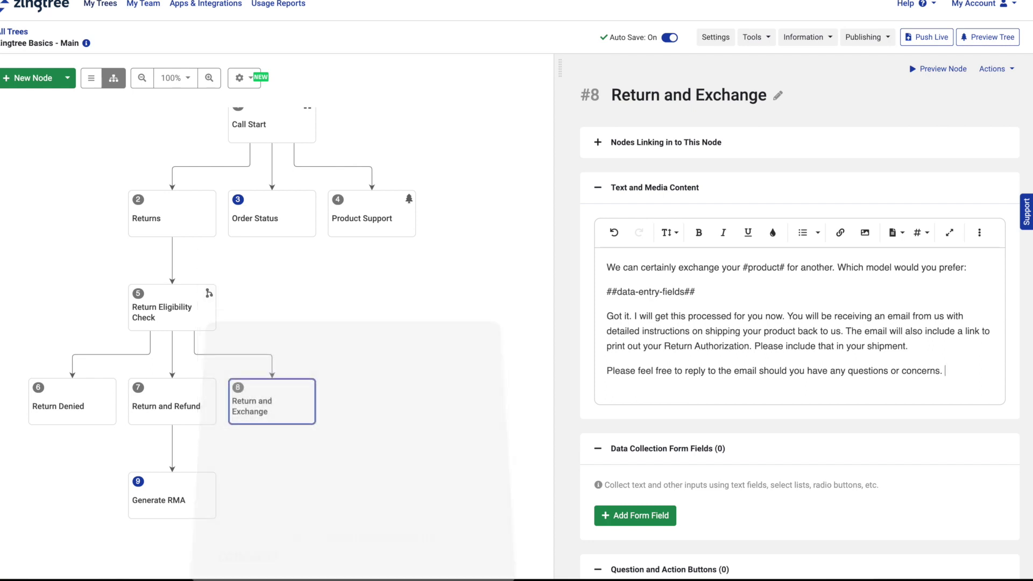
Add a List Box form field with variable exchange_for and label 'Exchange For:'
scroll(799, 312, down, 4)
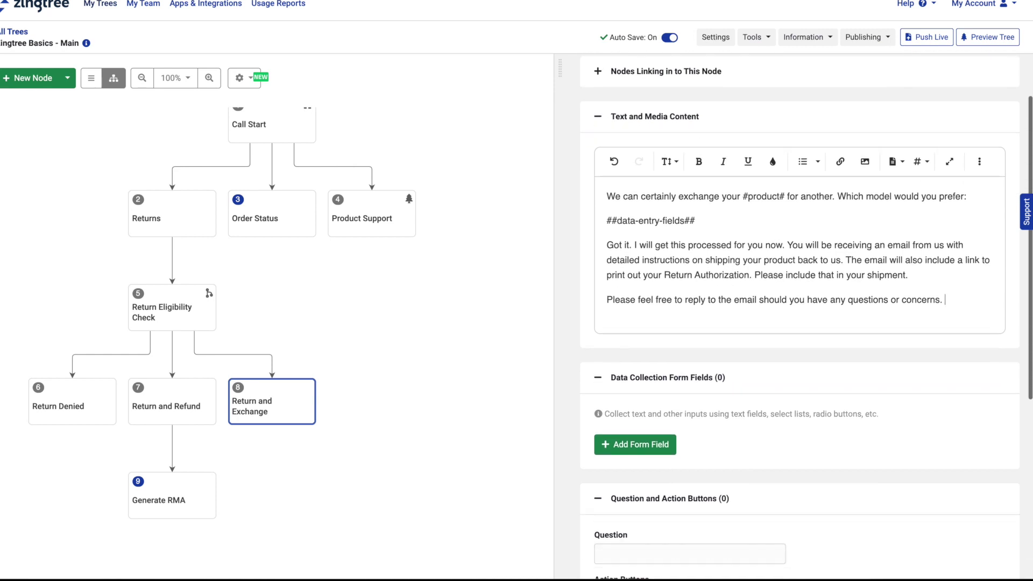
scroll(800, 312, down, 3)
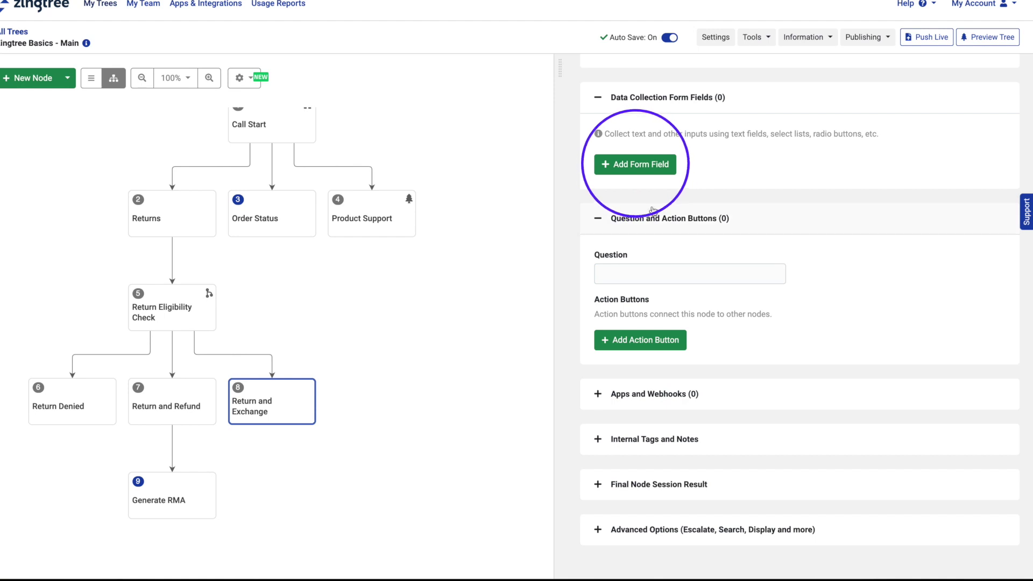
click(641, 164)
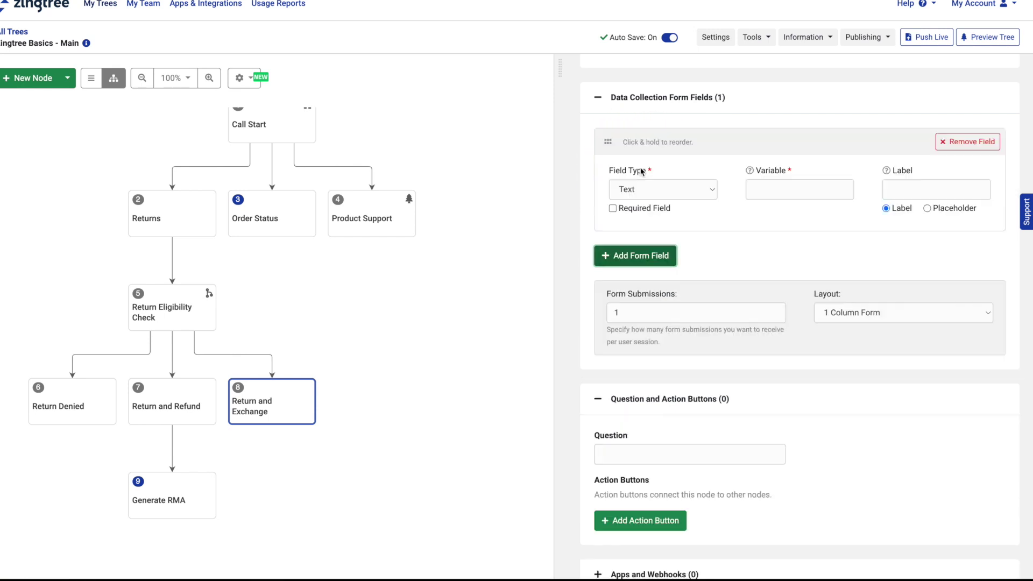
click(710, 192)
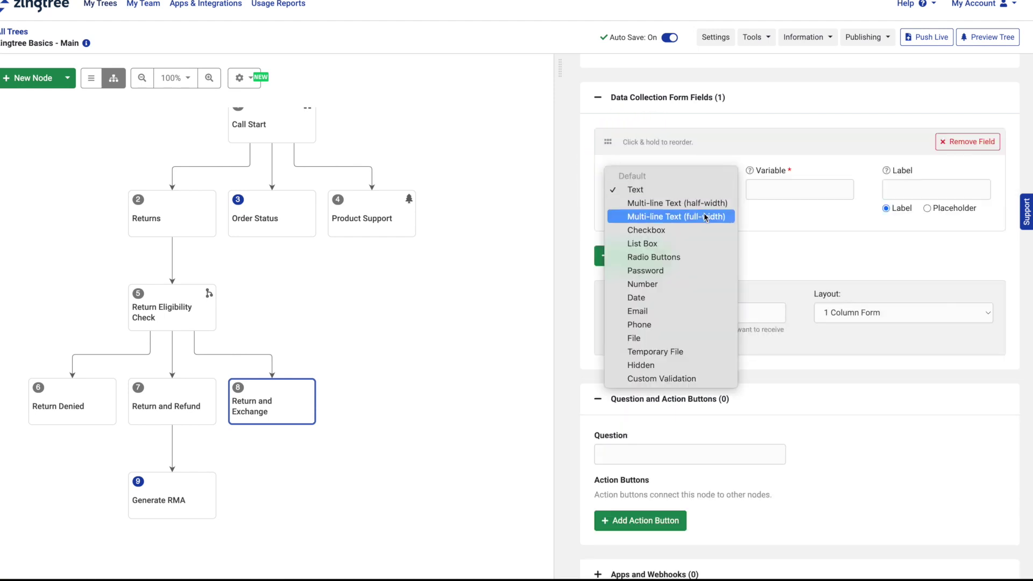
click(696, 245)
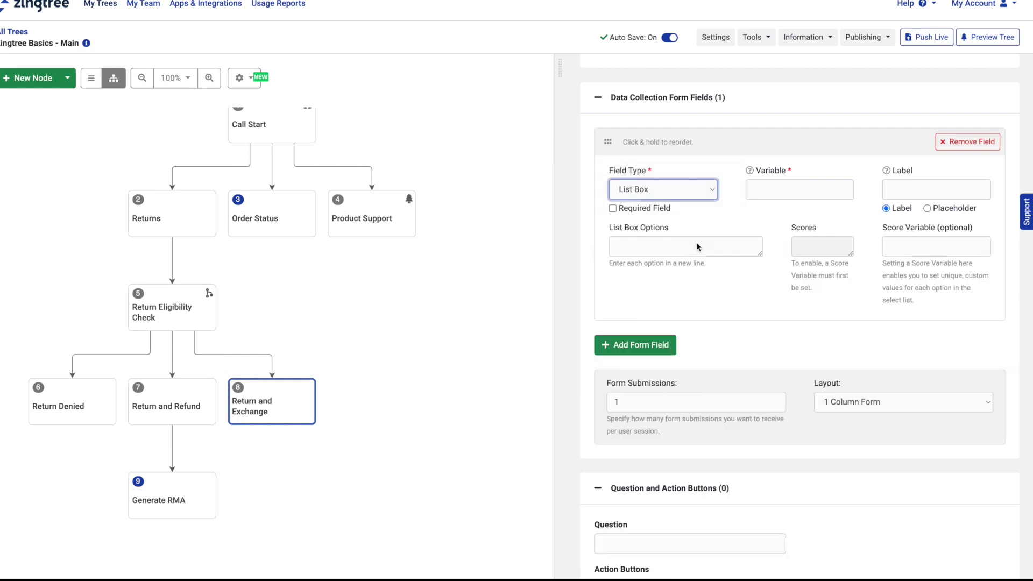
click(755, 194)
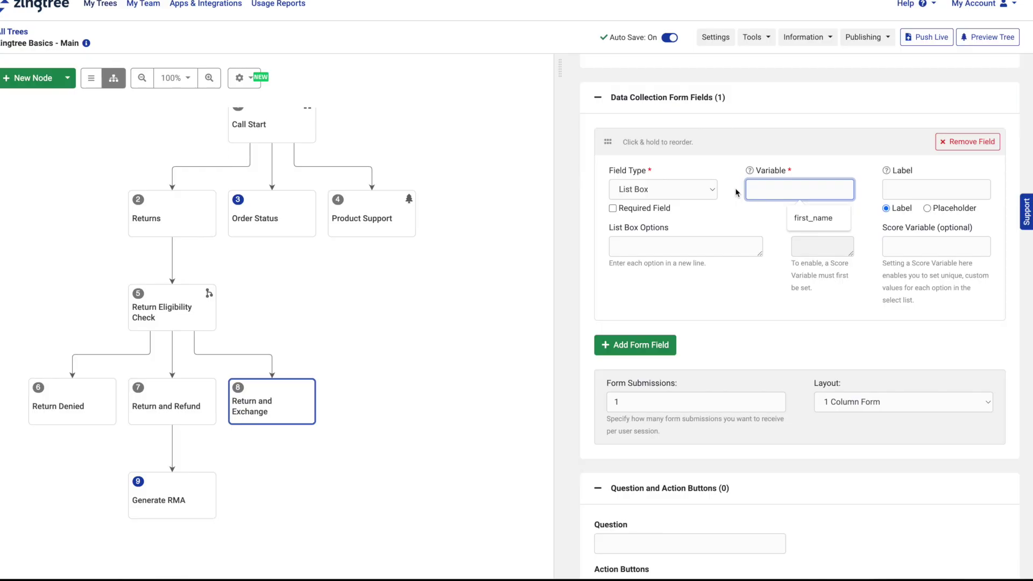
text(exchang)
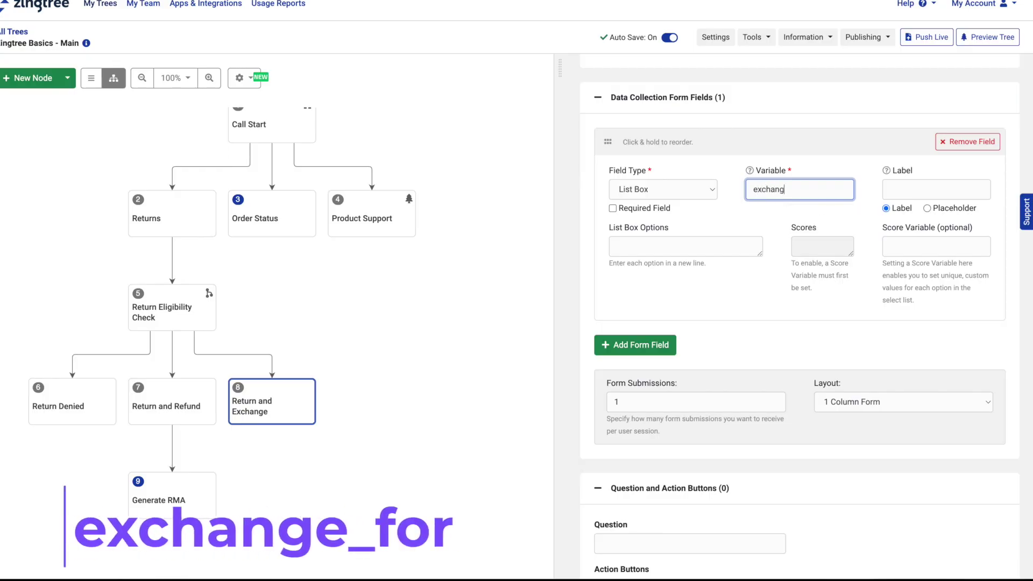
text(e_for)
key(Tab)
text(Exchange For:)
key(ctrl+a)
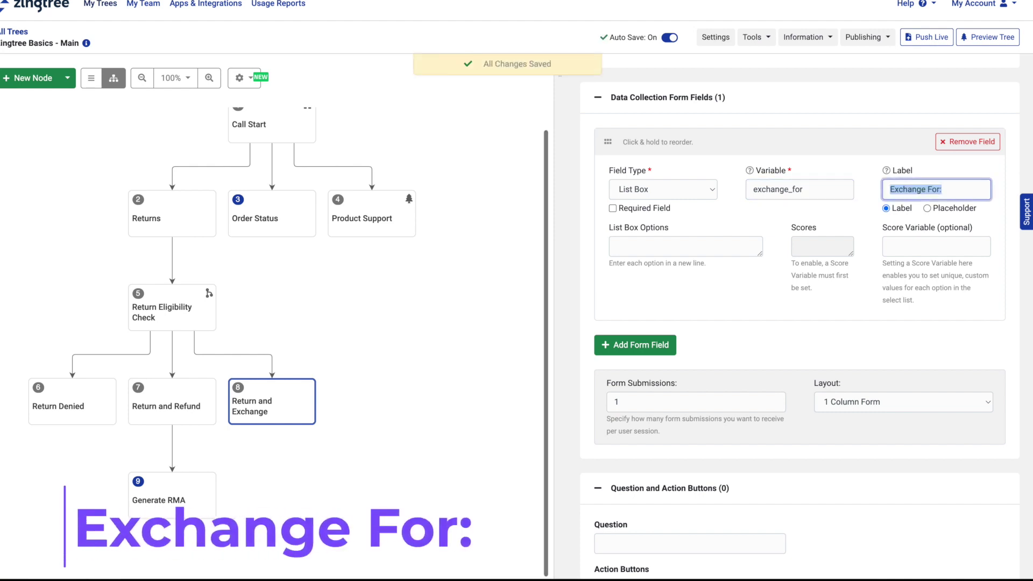
Give the list box the options Pixel Plus Widescreen and Portable Display
click(623, 247)
text(Pi)
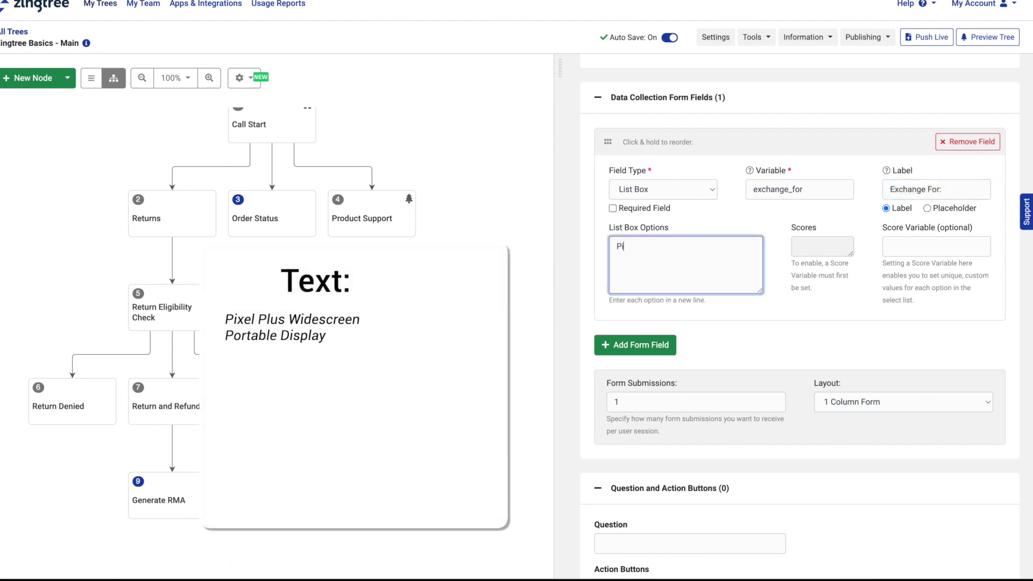
text(xel Plus )
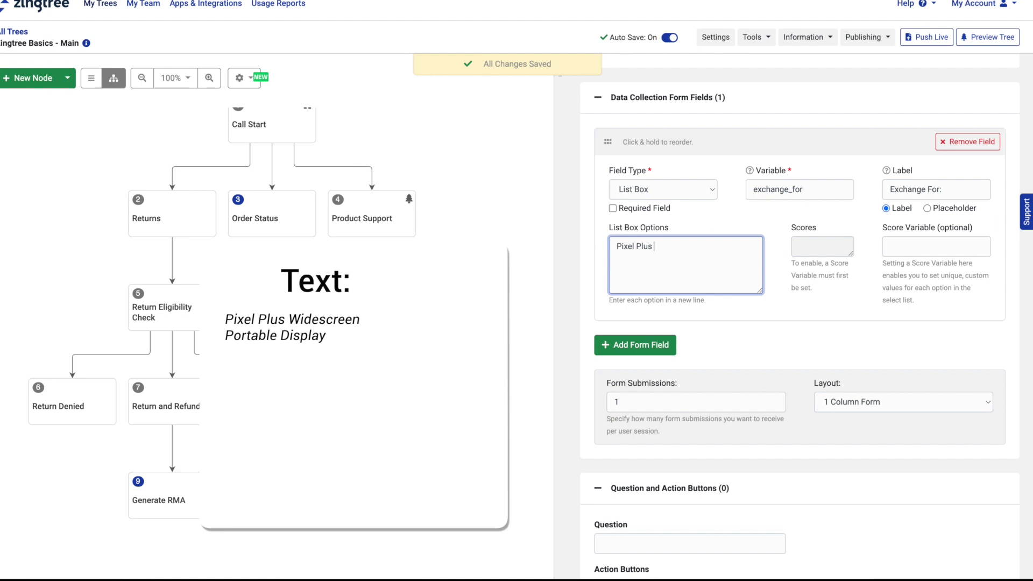
text(Wid)
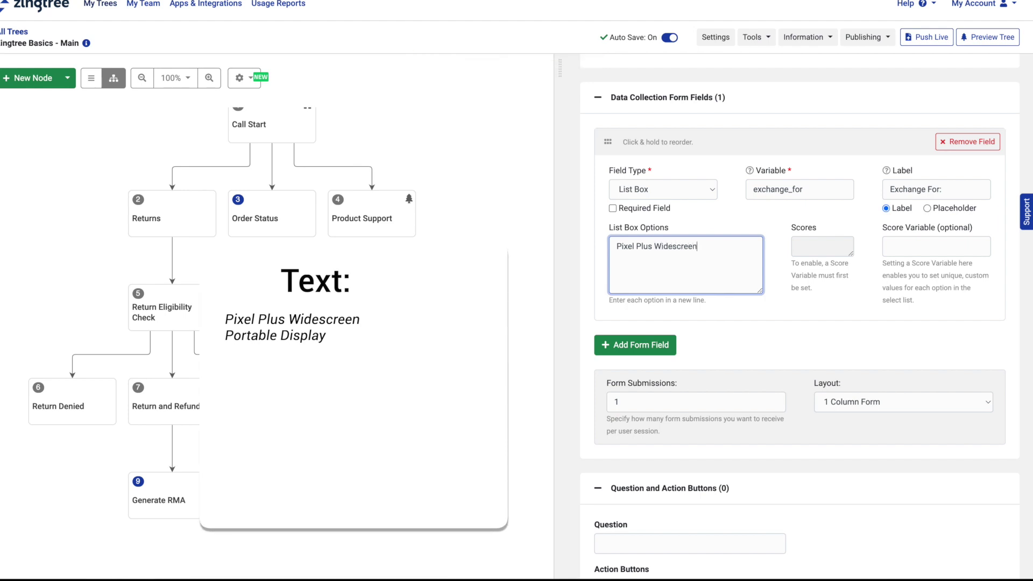
text(escreen)
key(Return)
text(Portable Display)
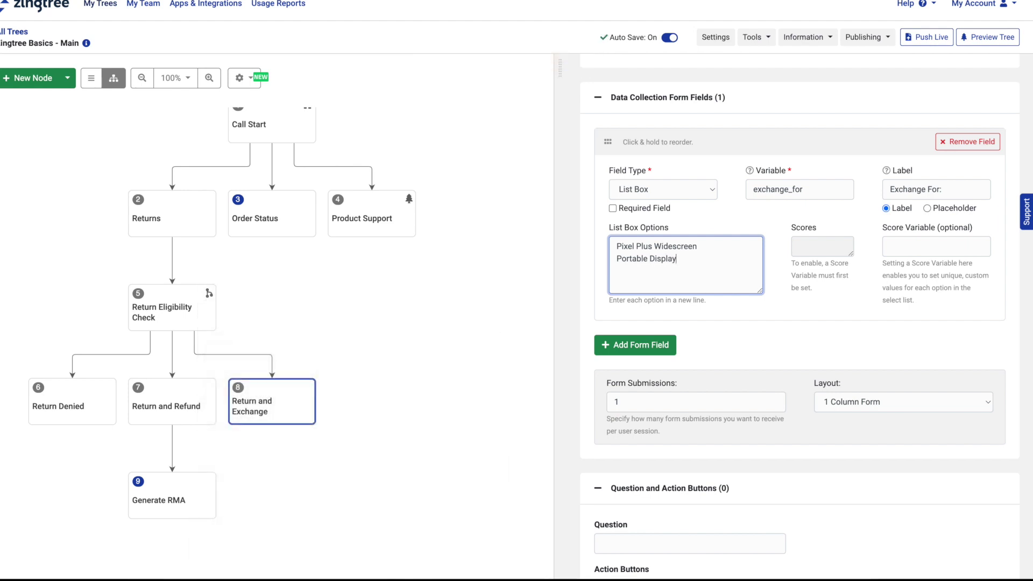
scroll(806, 316, down, 4)
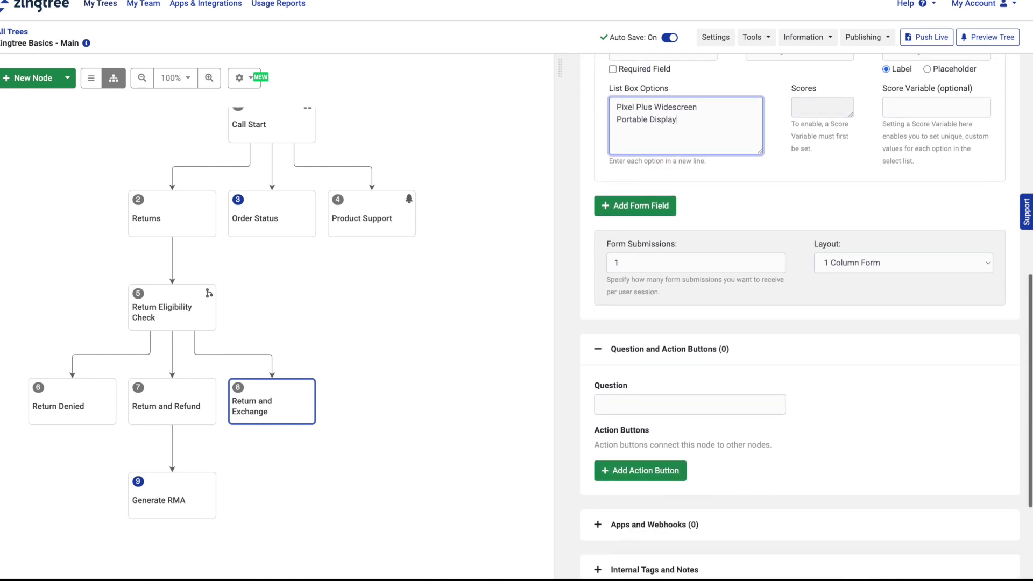
scroll(805, 316, down, 2)
click(635, 318)
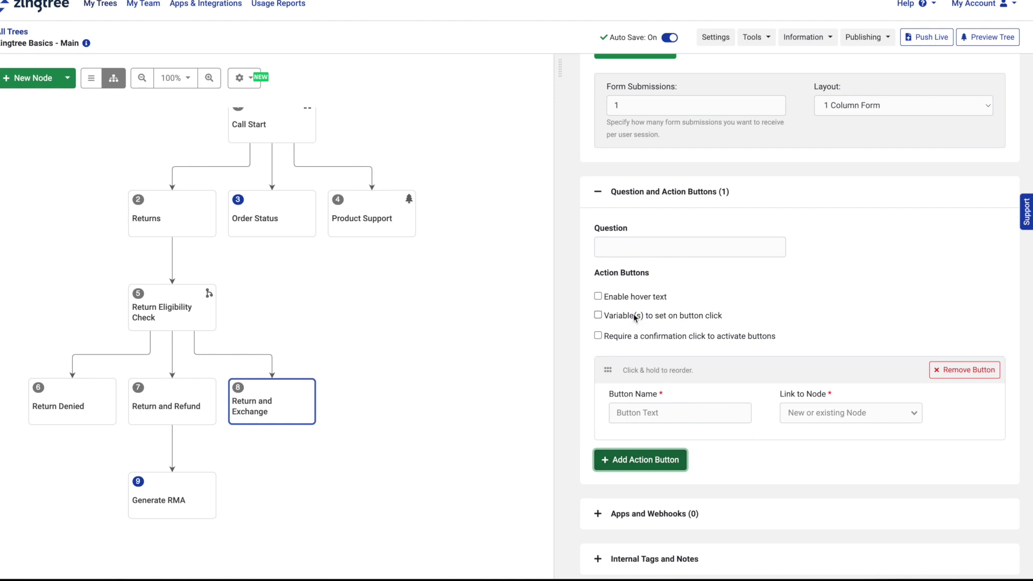
Name the new action button 'Generate RMA' and link it to existing node 9, Generate RMA
scroll(633, 317, down, 2)
scroll(633, 318, down, 1)
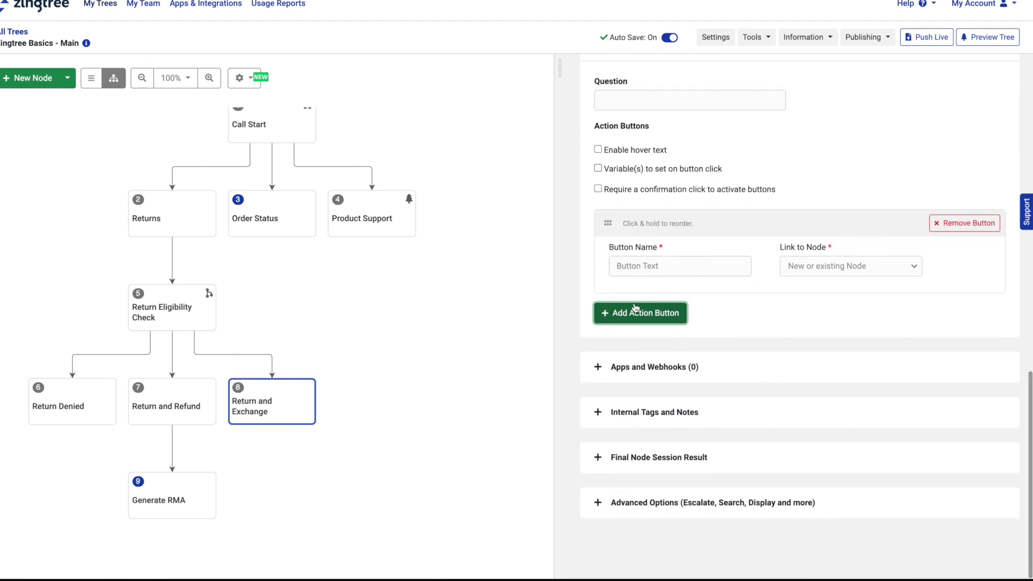
click(638, 268)
text(Gene)
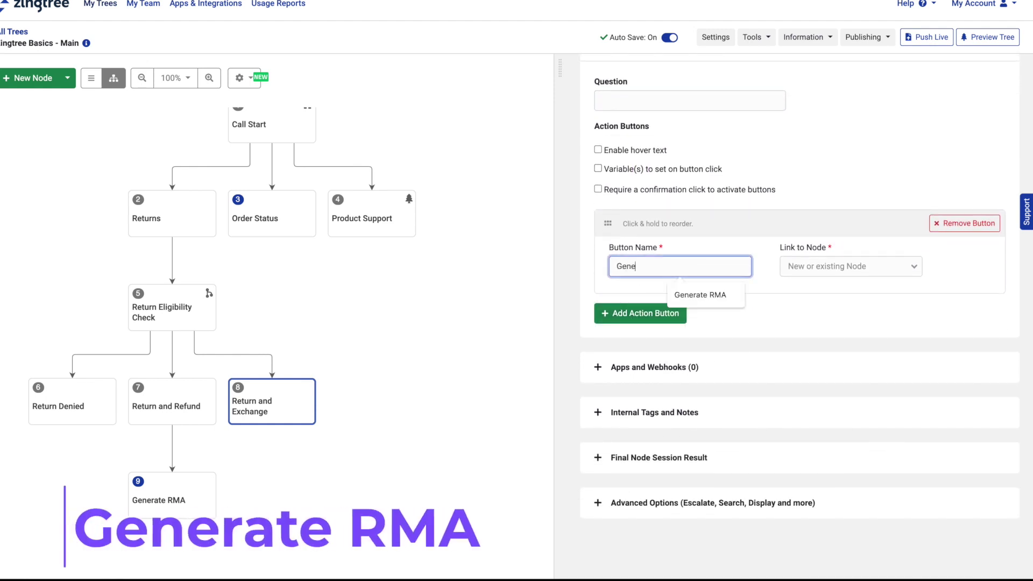
text(rate RMA)
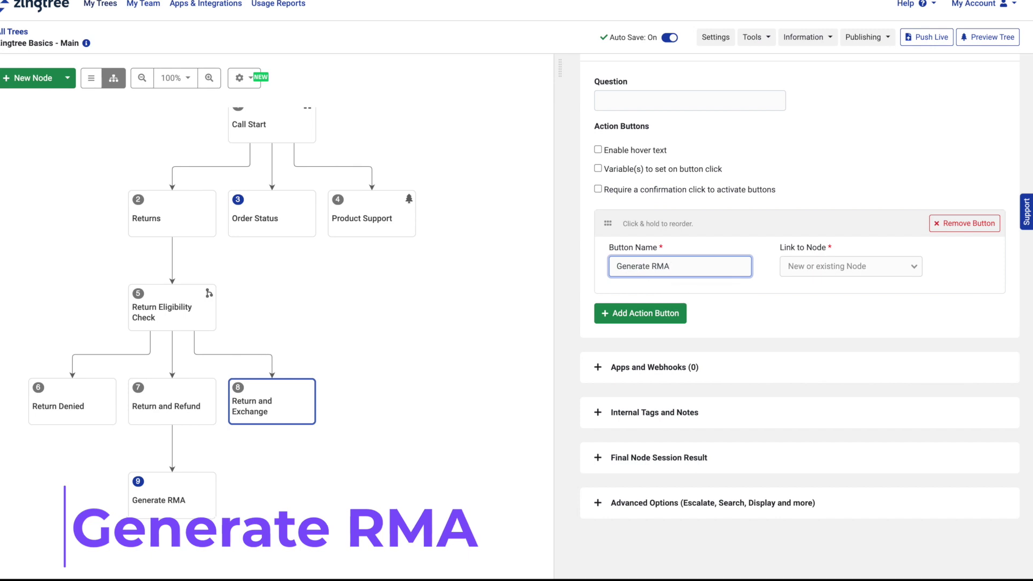
click(914, 265)
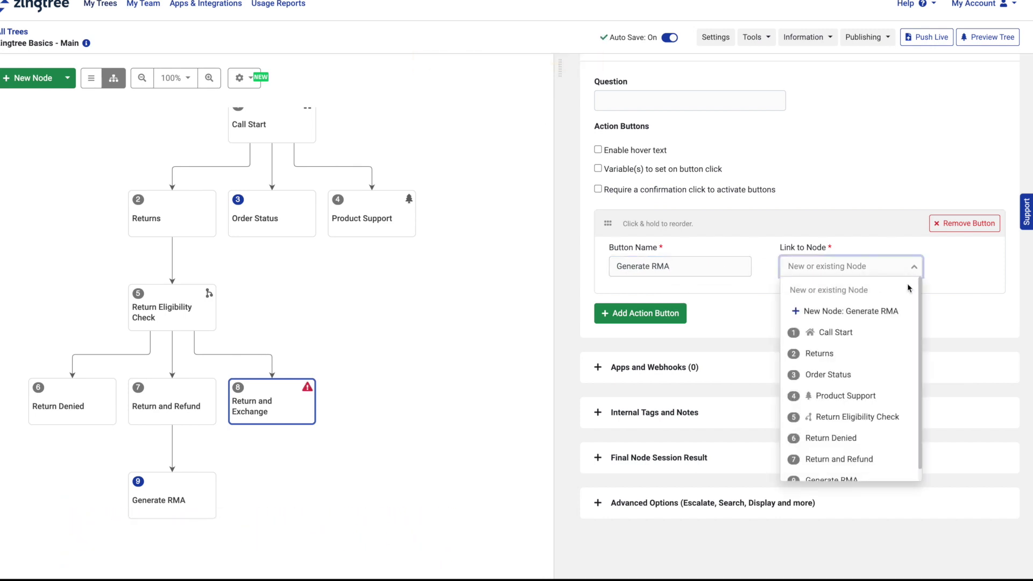
scroll(883, 401, down, 1)
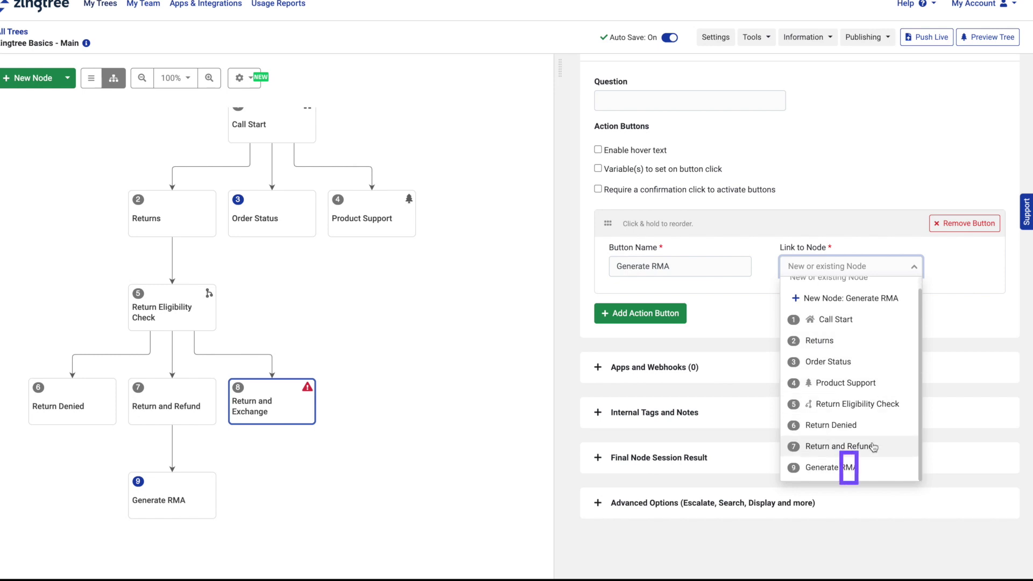
click(867, 467)
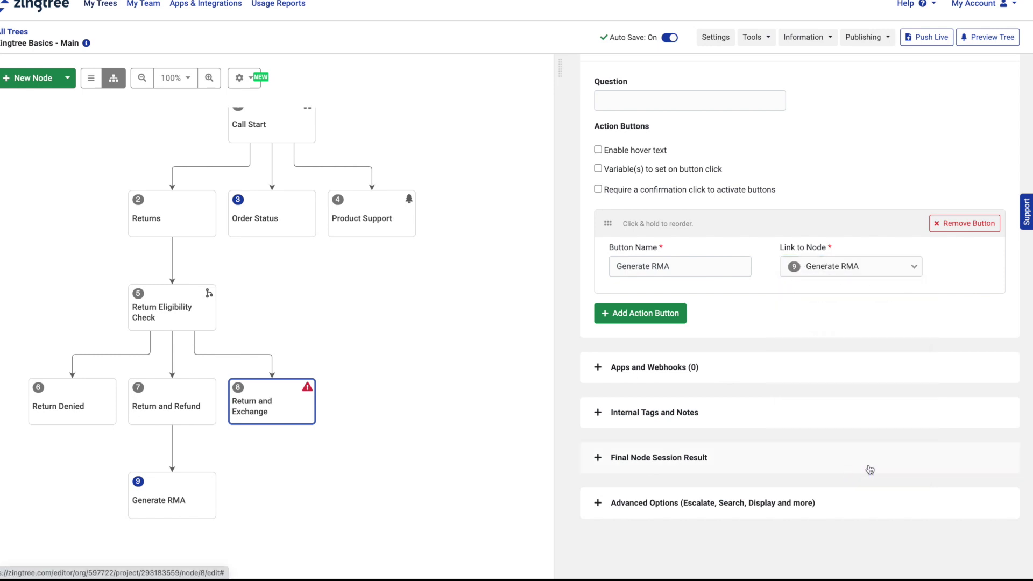